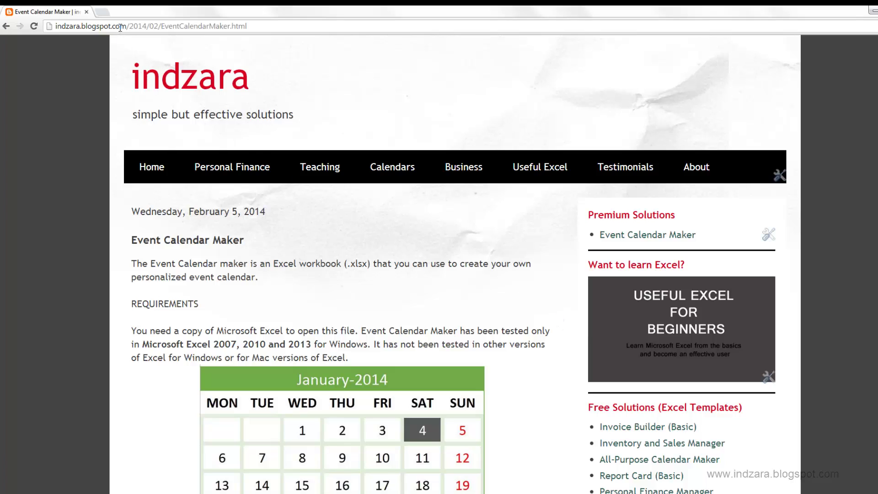
Examine the Event Calendar Maker page's web address, introduction and Excel requirements down to the January-2014 sample calendar
click(156, 28)
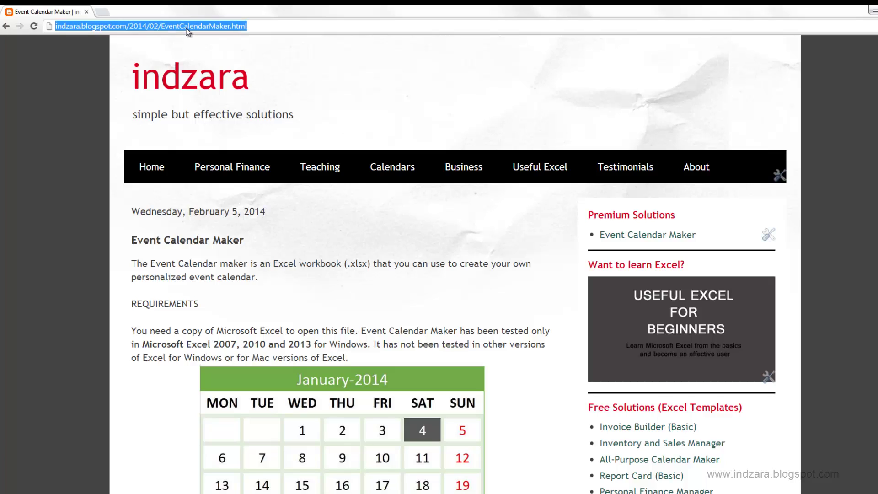
click(439, 244)
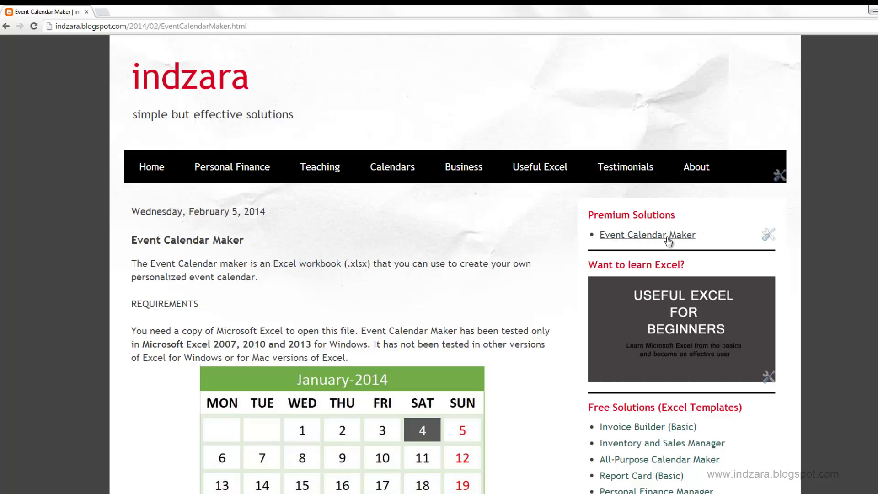
scroll(410, 260, down, 1)
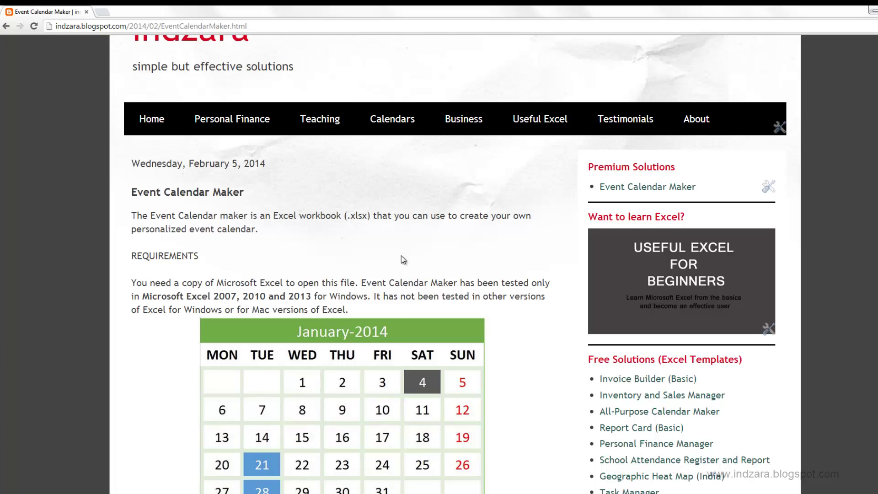
scroll(403, 259, down, 1)
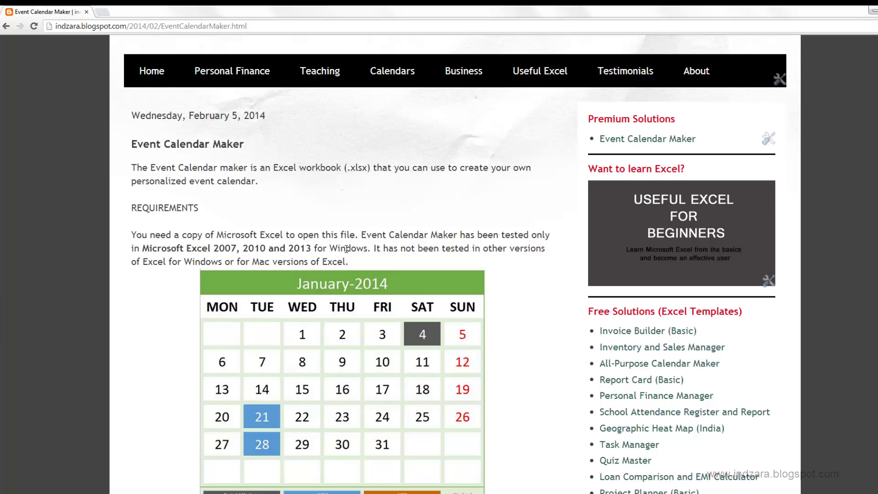
scroll(346, 249, down, 1)
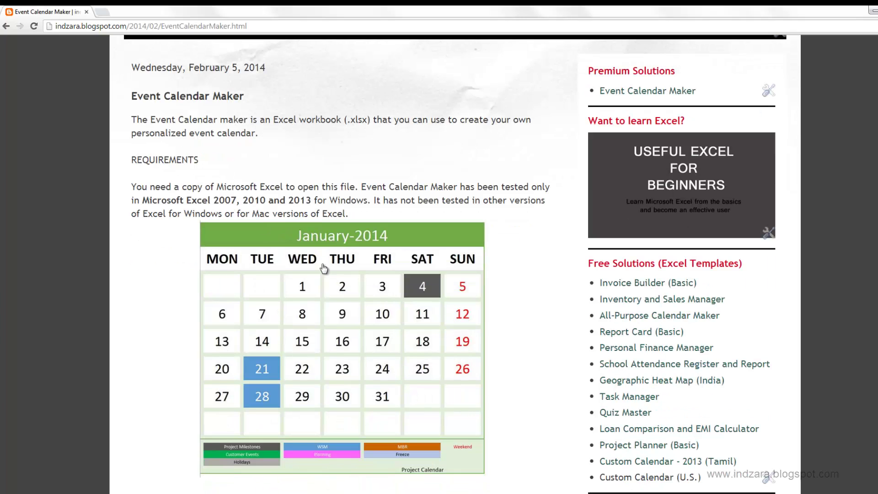
scroll(341, 277, down, 1)
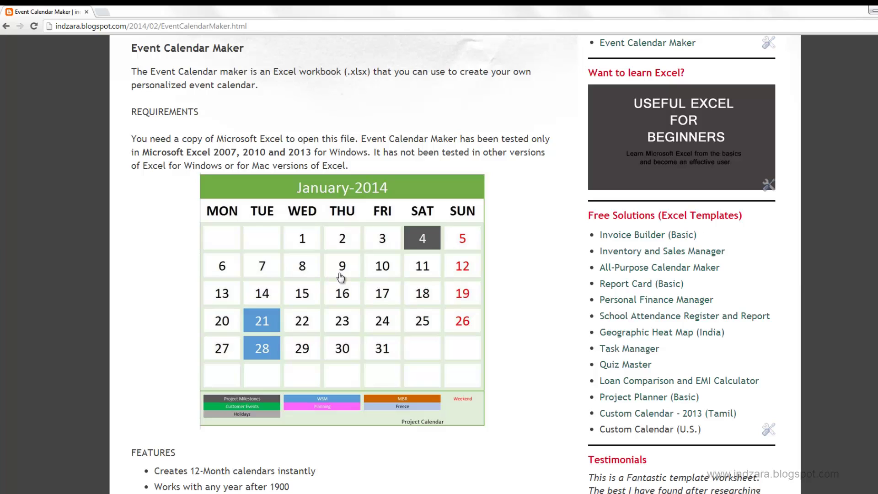
View the enlarged sample images of the 12-month and monthly calendar designs, and close the image viewer
click(341, 277)
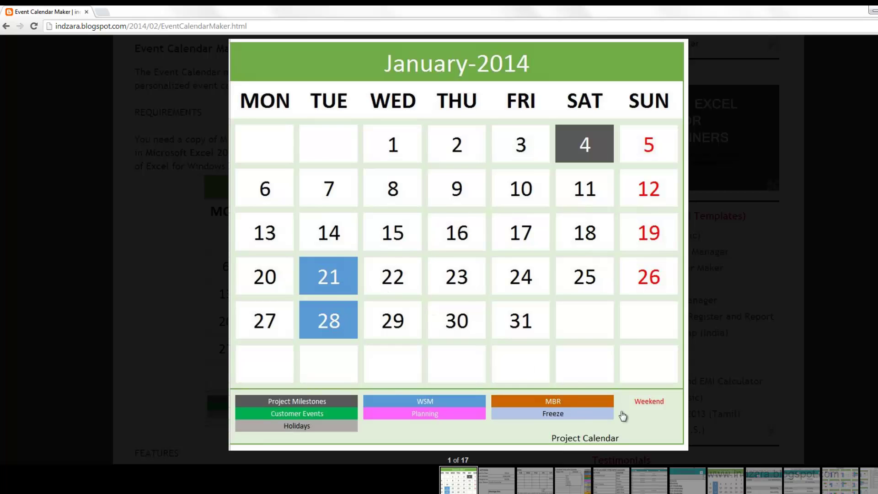
click(849, 485)
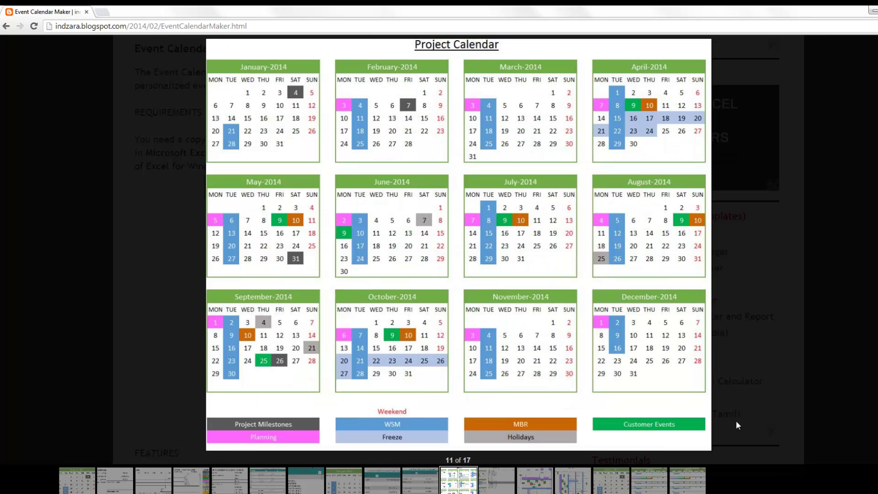
click(509, 328)
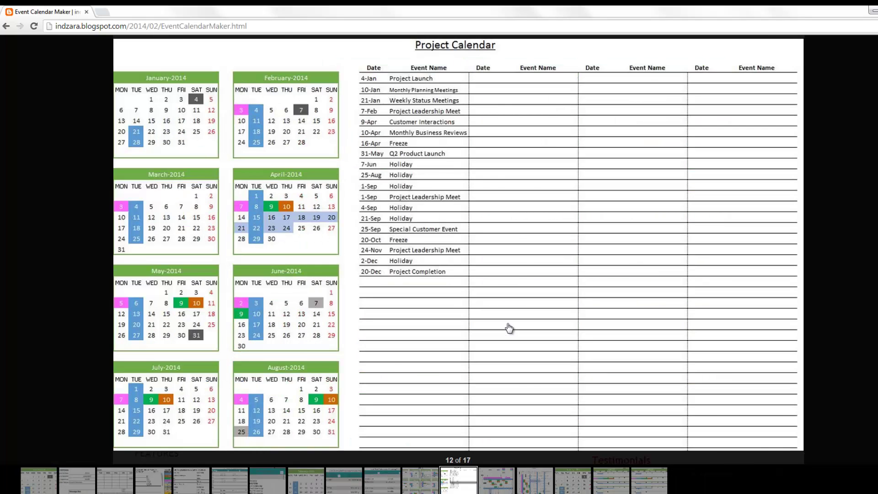
click(509, 327)
click(510, 327)
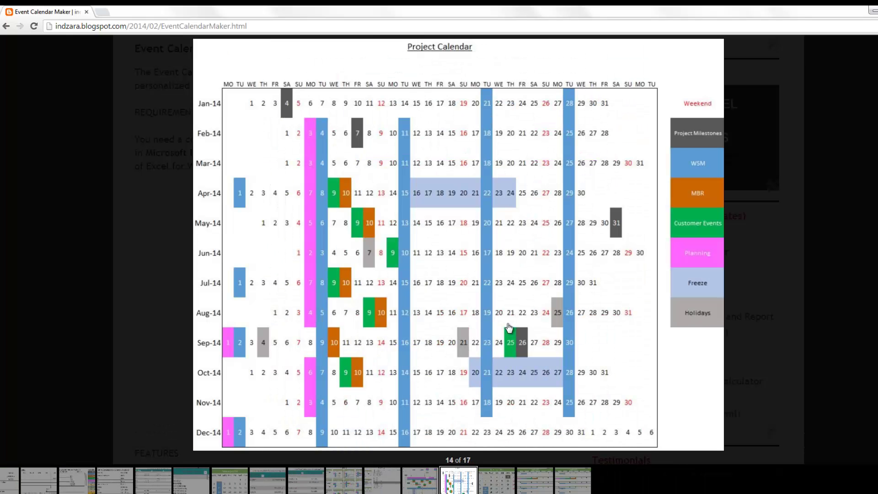
click(509, 327)
click(509, 328)
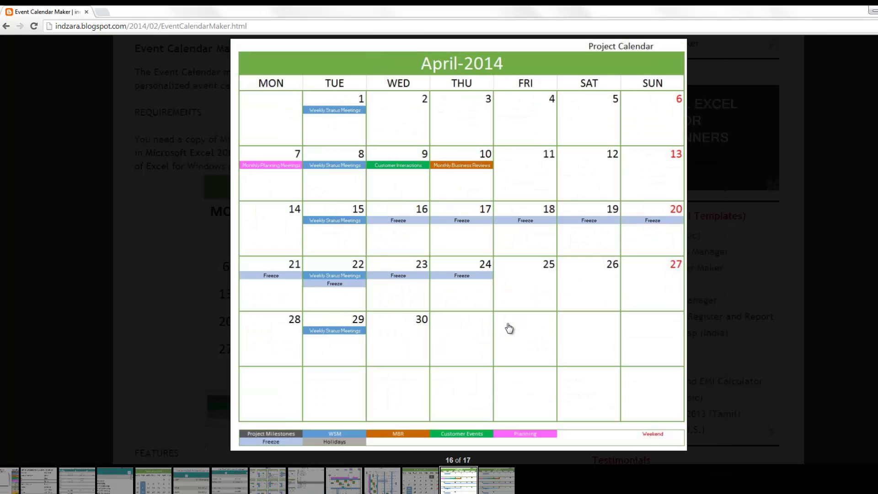
key(Escape)
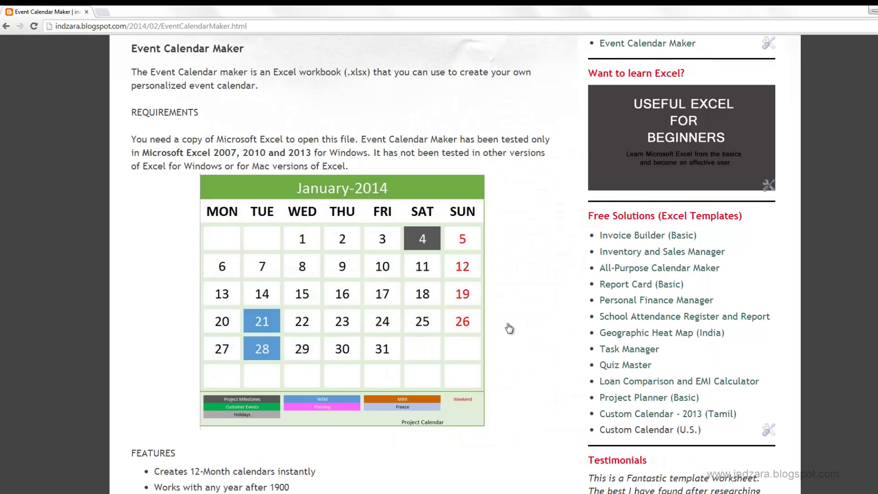
Read through the template's Features list, comparing the listed features with the January-2014 sample calendar
scroll(509, 327, down, 5)
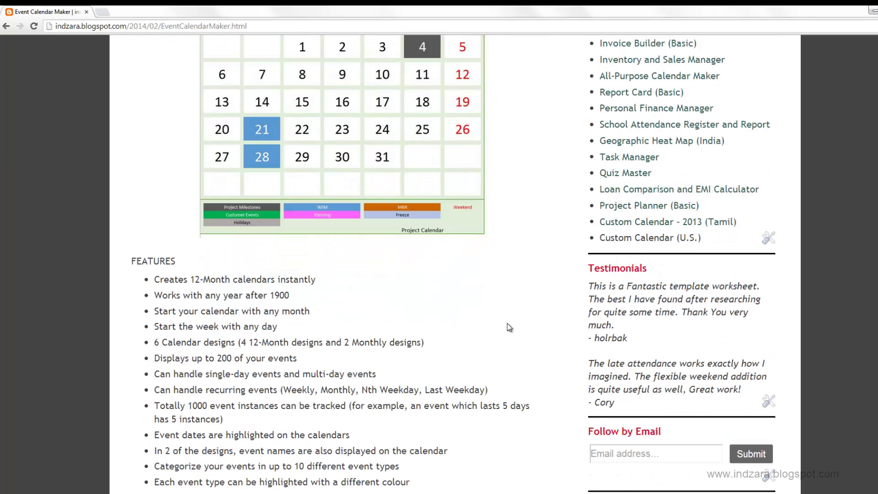
scroll(507, 324, down, 2)
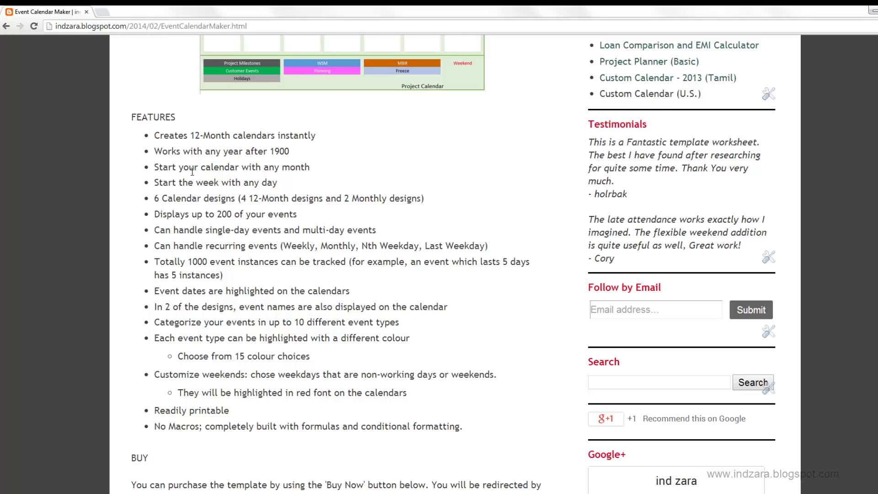
scroll(192, 172, up, 1)
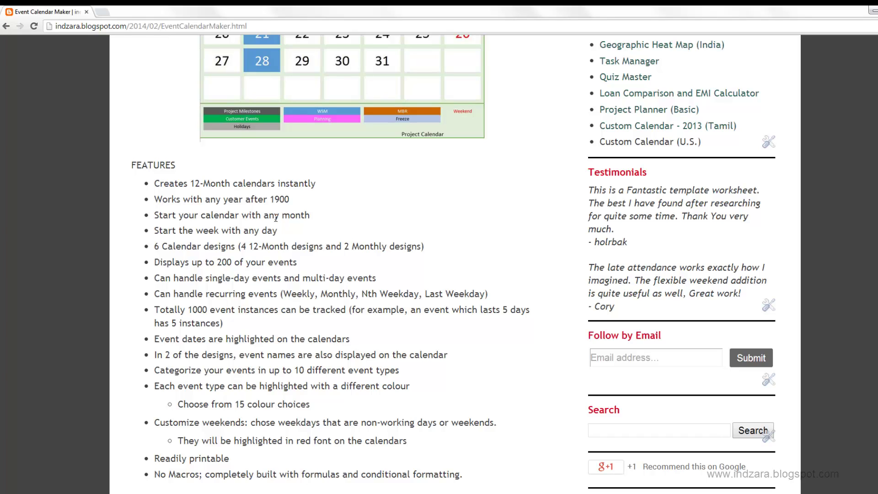
scroll(215, 227, up, 3)
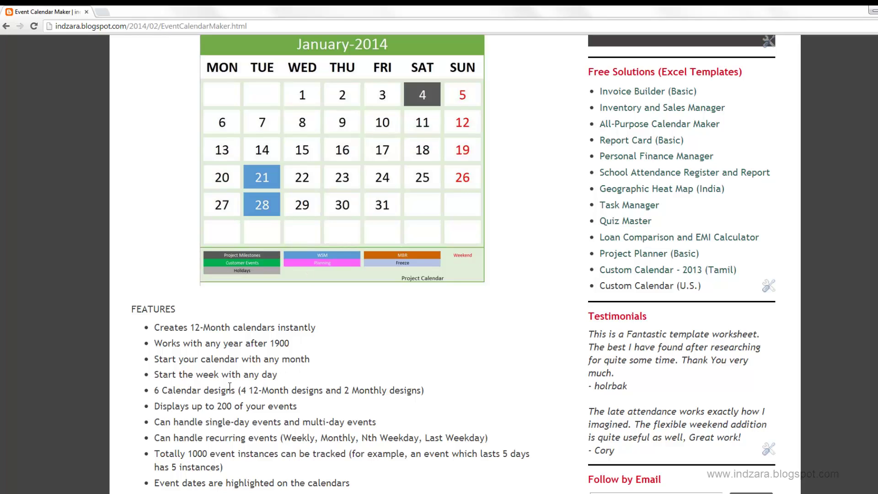
scroll(231, 385, down, 1)
scroll(229, 351, down, 2)
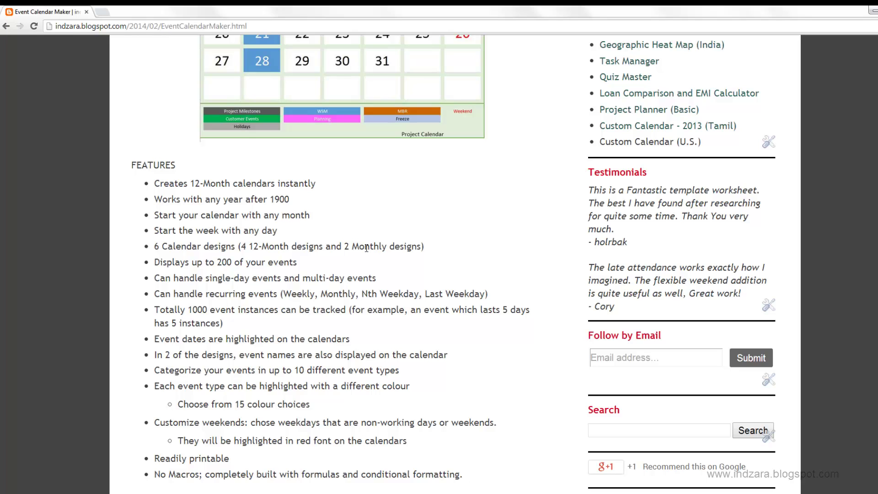
scroll(366, 248, up, 3)
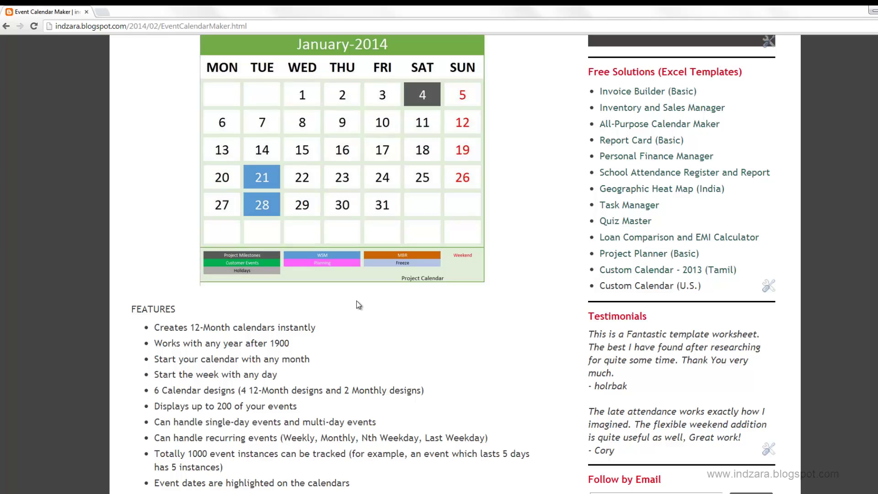
scroll(358, 305, down, 1)
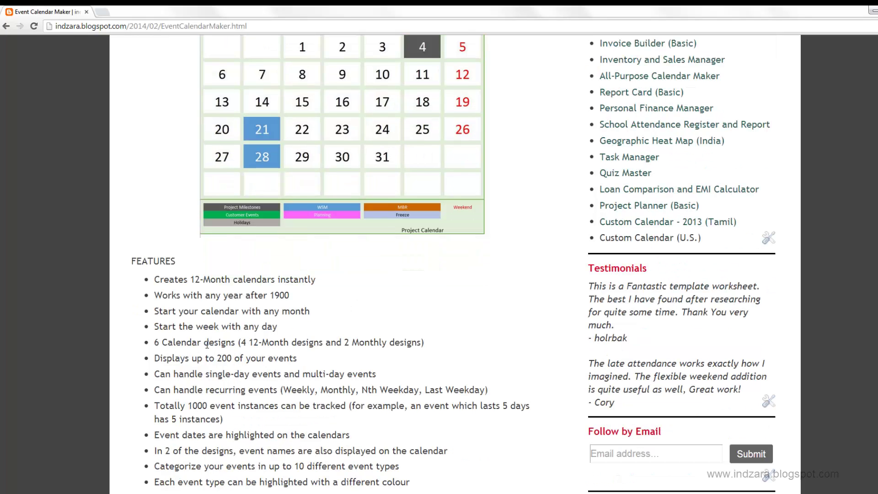
scroll(206, 345, down, 1)
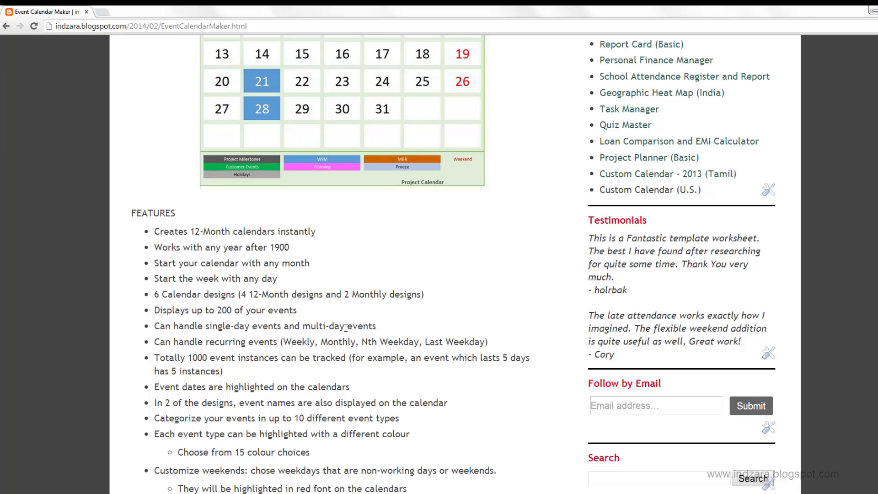
scroll(346, 328, down, 1)
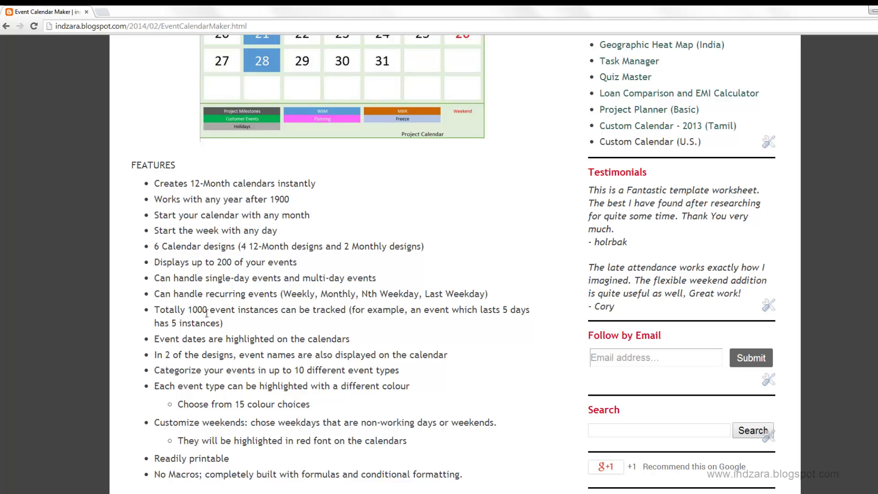
scroll(206, 313, down, 1)
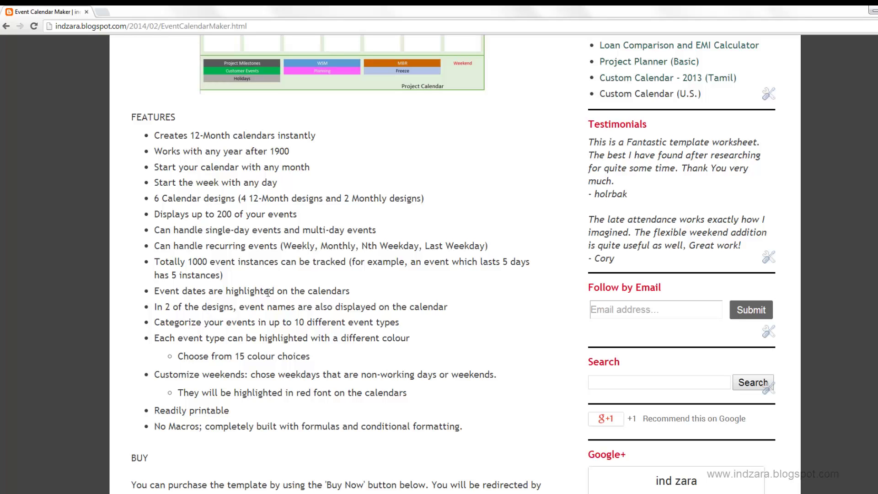
scroll(268, 292, up, 4)
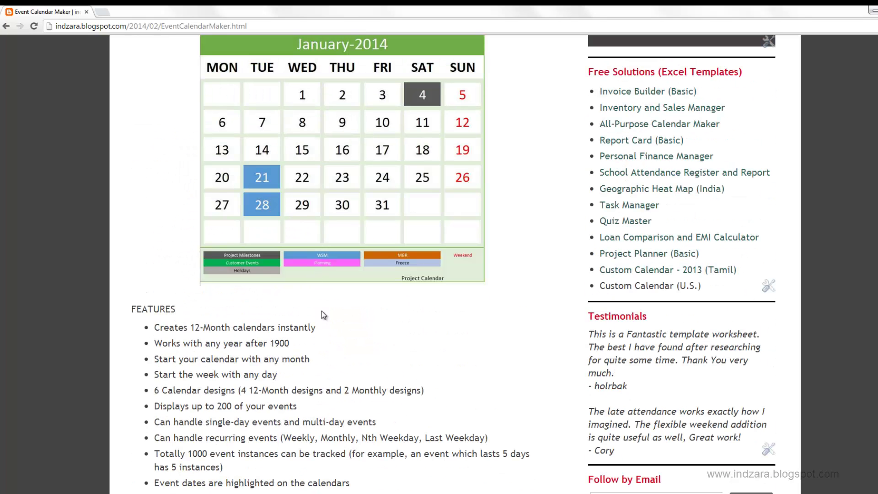
scroll(339, 327, down, 1)
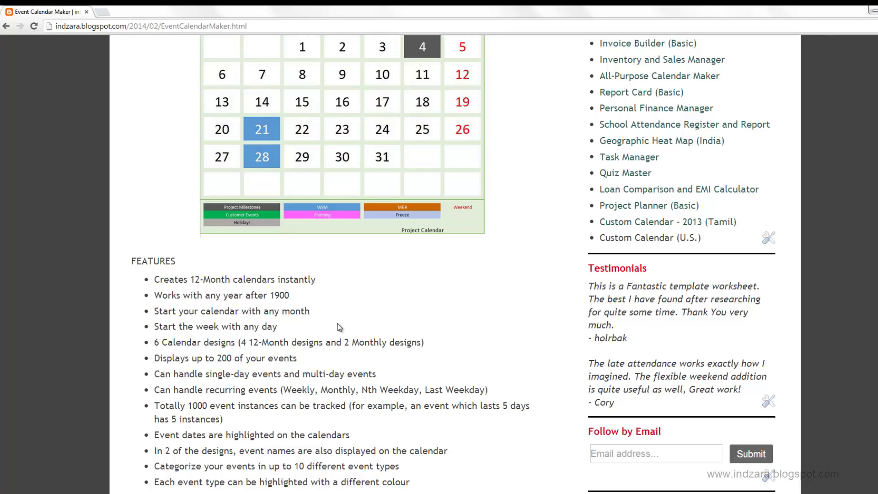
scroll(339, 326, down, 2)
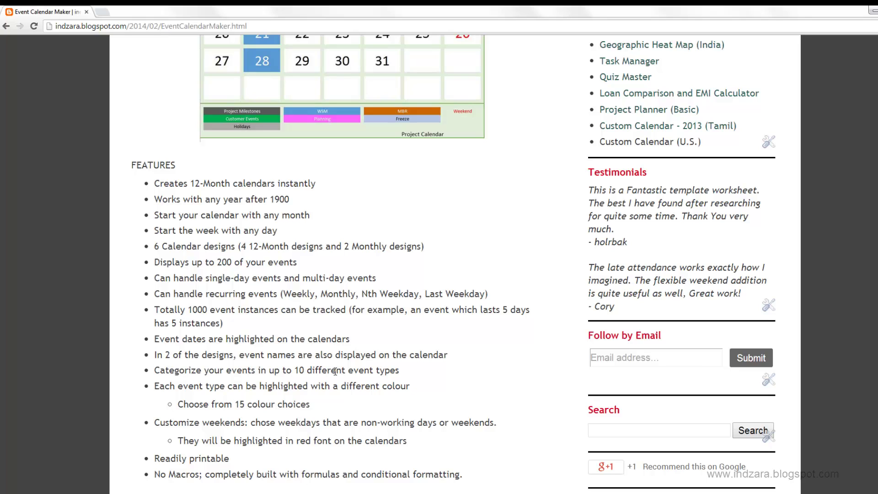
scroll(336, 371, down, 1)
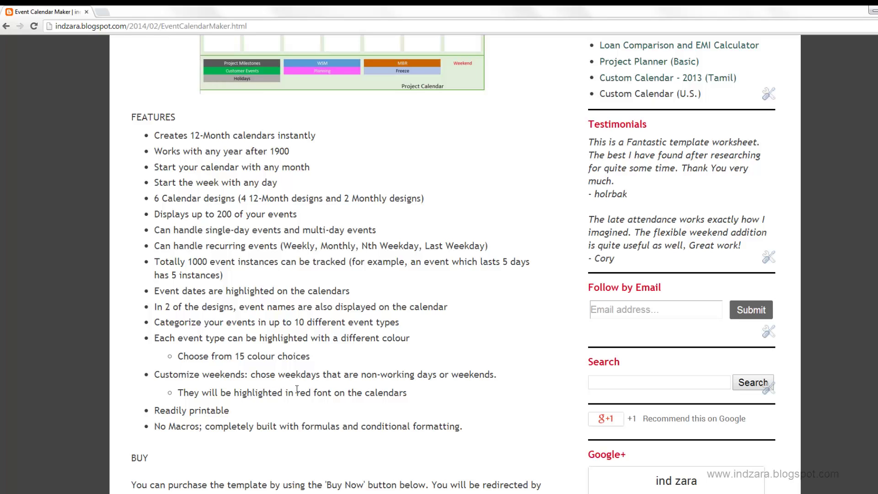
scroll(352, 395, up, 4)
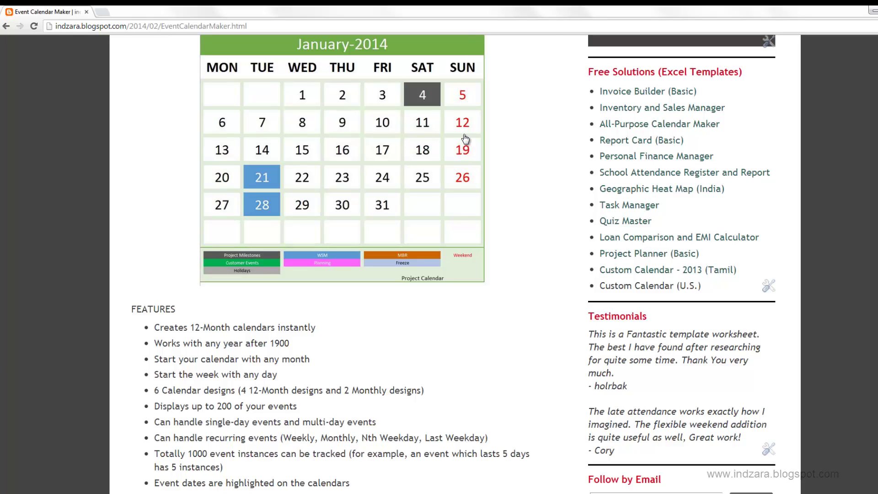
scroll(469, 191, down, 3)
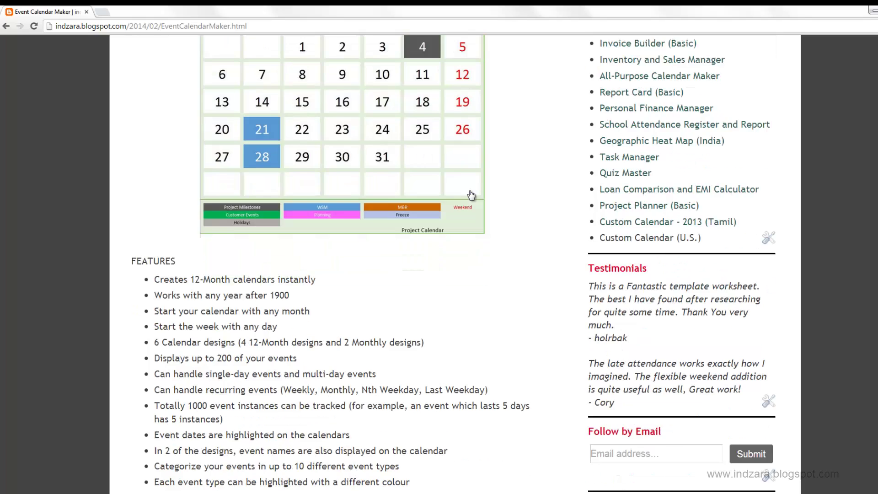
scroll(469, 190, down, 3)
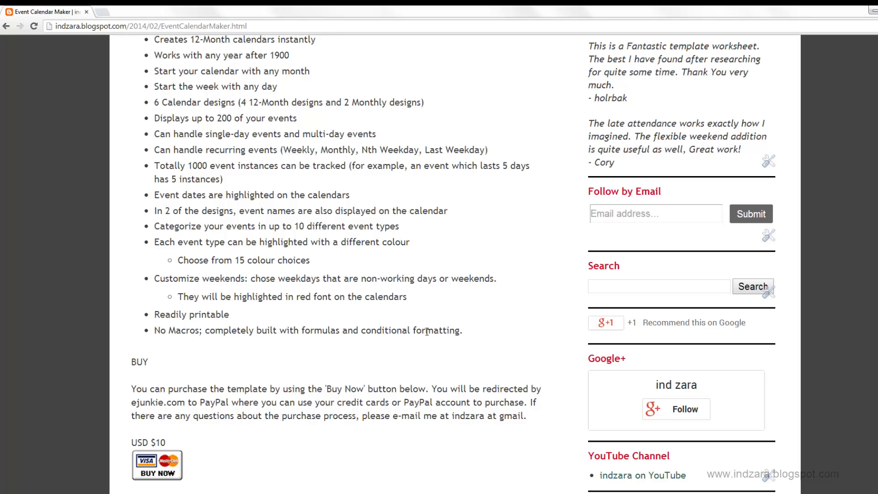
Review the purchase instructions and the template usage steps for basic settings and weekends
scroll(427, 331, down, 1)
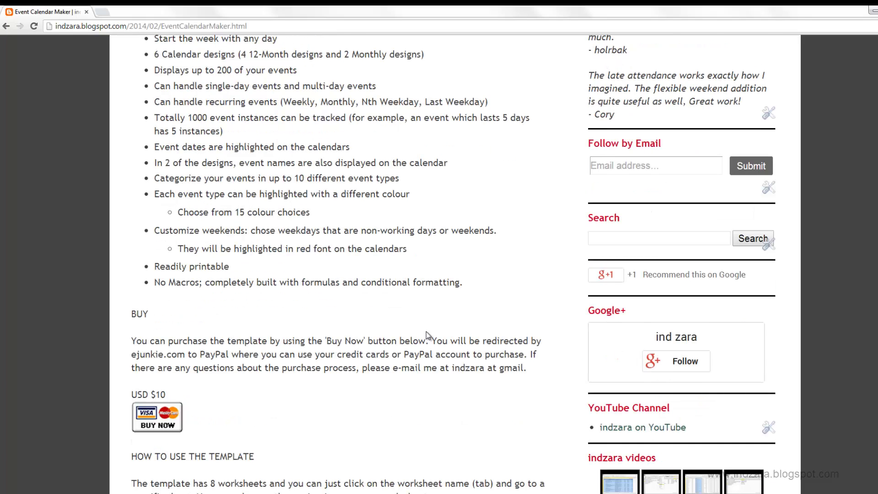
scroll(427, 335, down, 1)
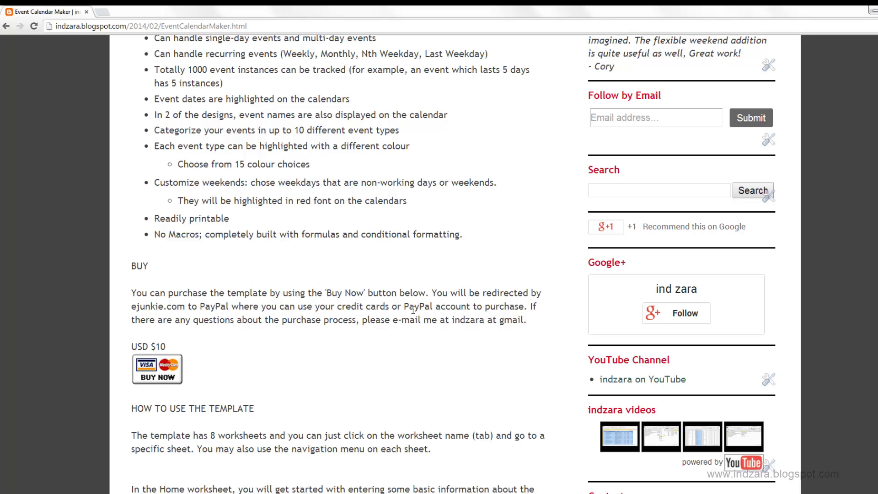
scroll(413, 309, down, 6)
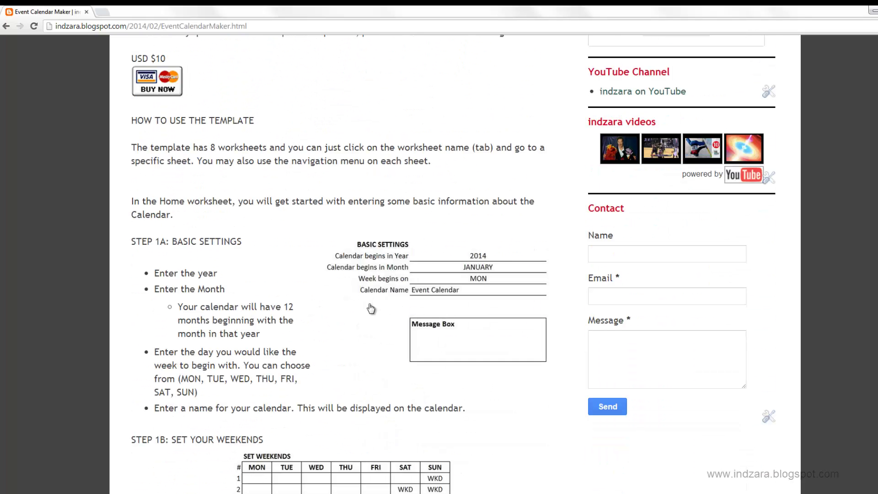
scroll(346, 301, down, 1)
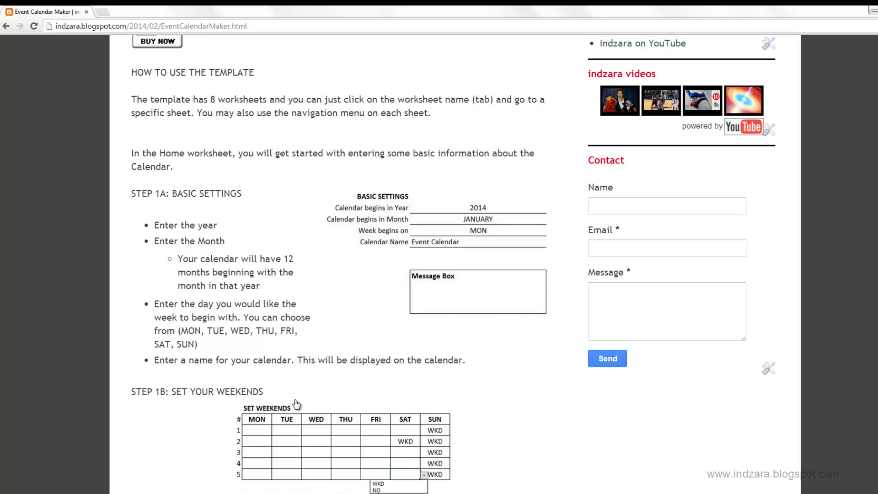
Switch to Excel and bring the indzara_EventCalendarMaker_Employee workbook to the front
key(alt+Tab)
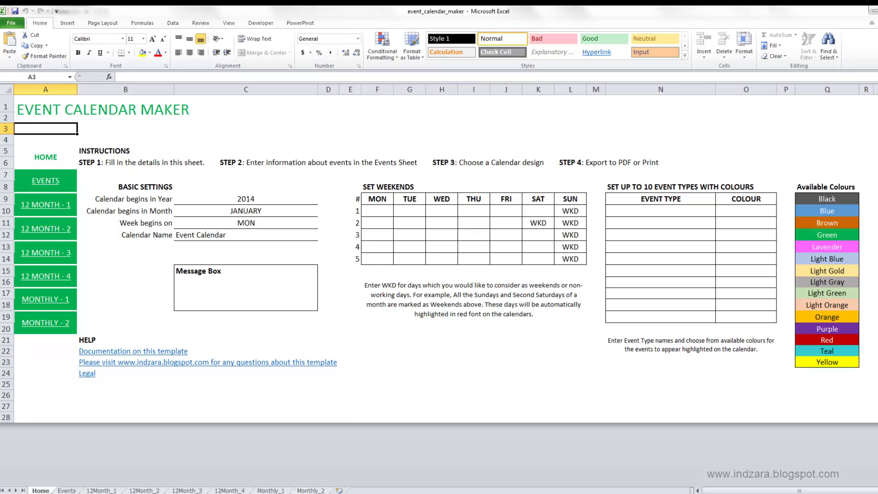
mouse_move(278, 493)
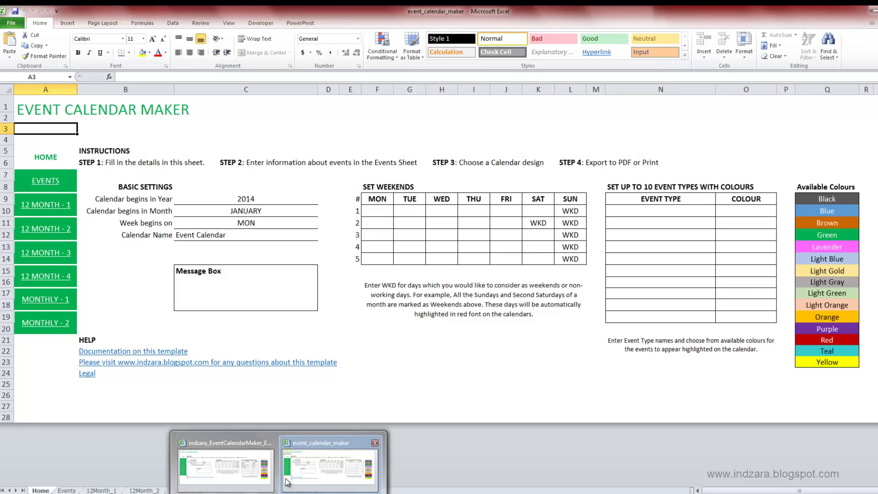
click(227, 467)
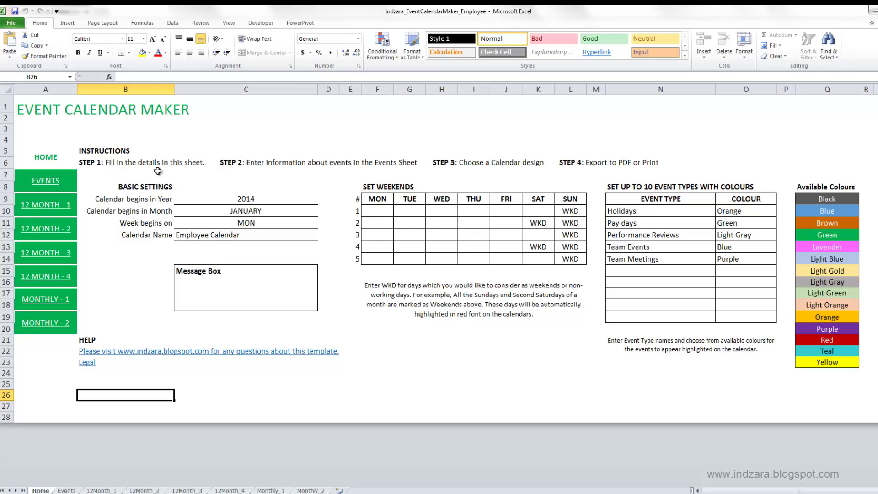
Review the calendar's starting year setting and the month choices available for its starting month on the Home sheet
click(217, 199)
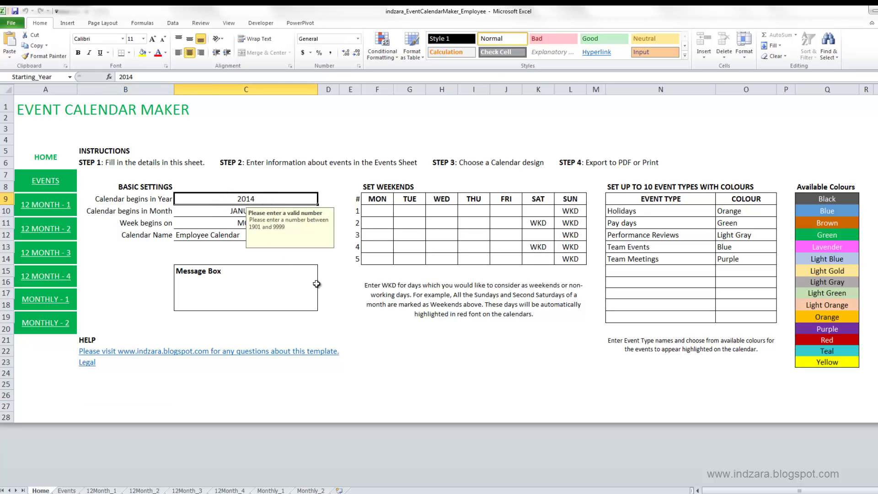
click(337, 262)
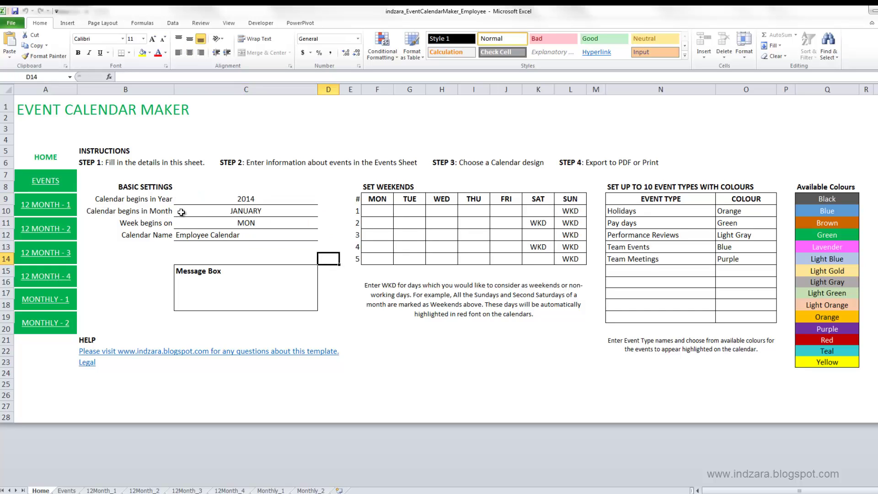
click(308, 215)
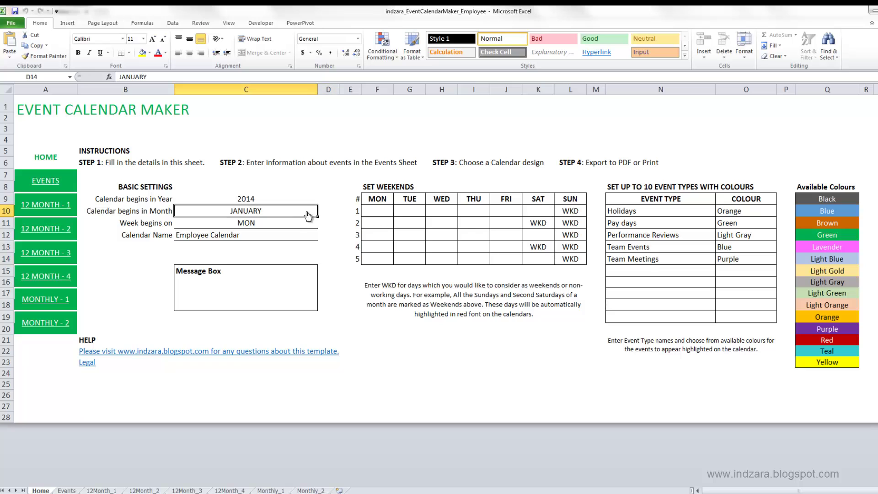
click(322, 212)
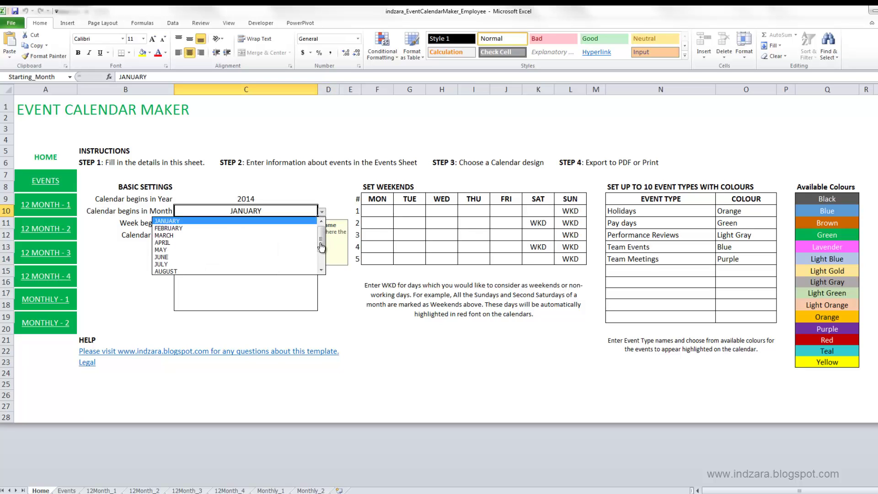
mouse_move(321, 247)
mouse_down()
mouse_move(322, 268)
mouse_move(321, 240)
mouse_up()
click(322, 211)
Set the calendar's week to begin on WED in the basic settings
click(155, 224)
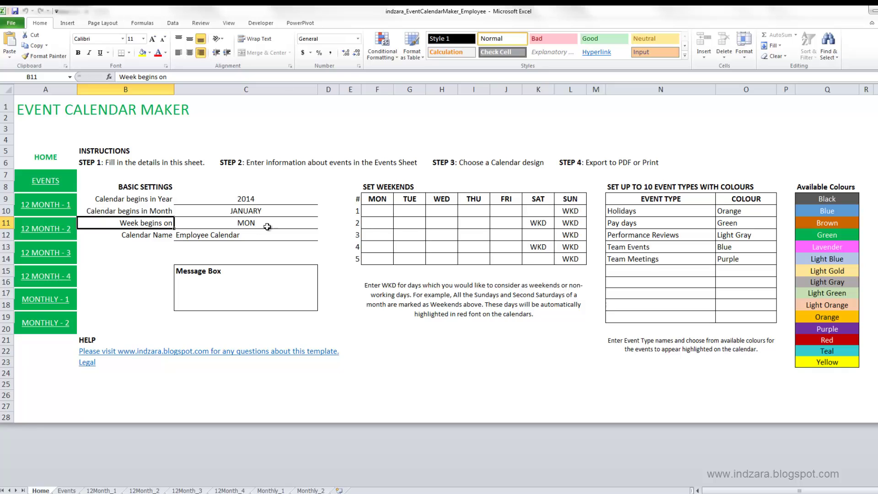
click(298, 226)
click(322, 224)
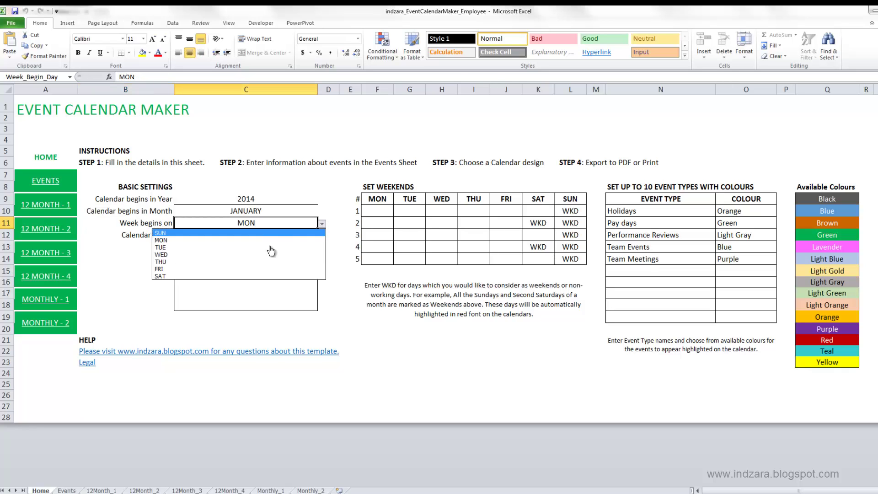
click(262, 255)
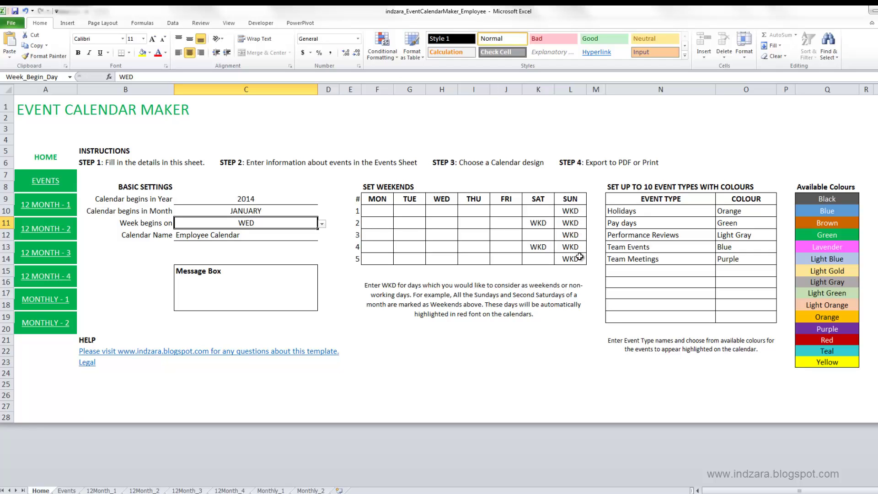
Set the fourth Saturday's weekend entry to NO, and clear the cell so it is not marked as a weekend
click(546, 224)
click(546, 249)
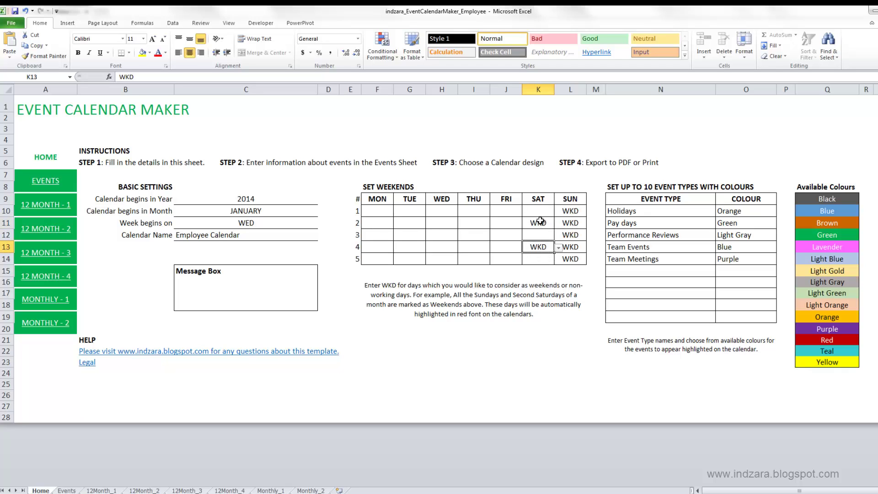
click(558, 247)
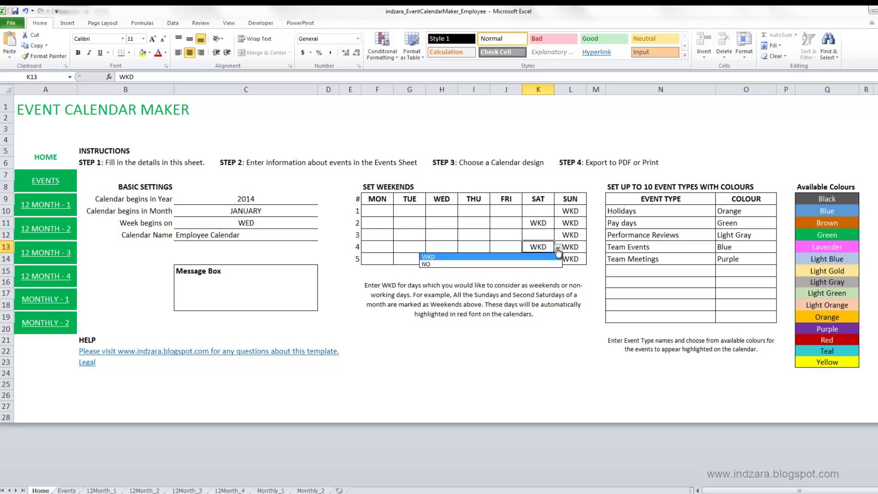
click(549, 256)
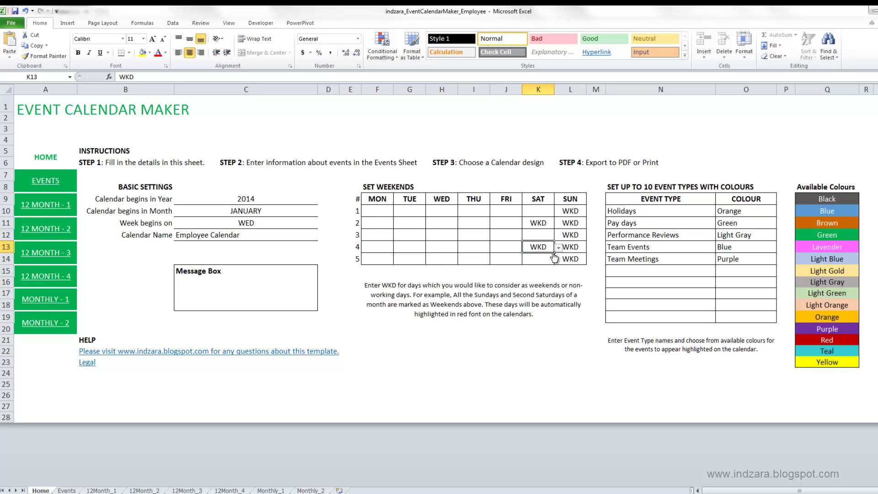
click(558, 247)
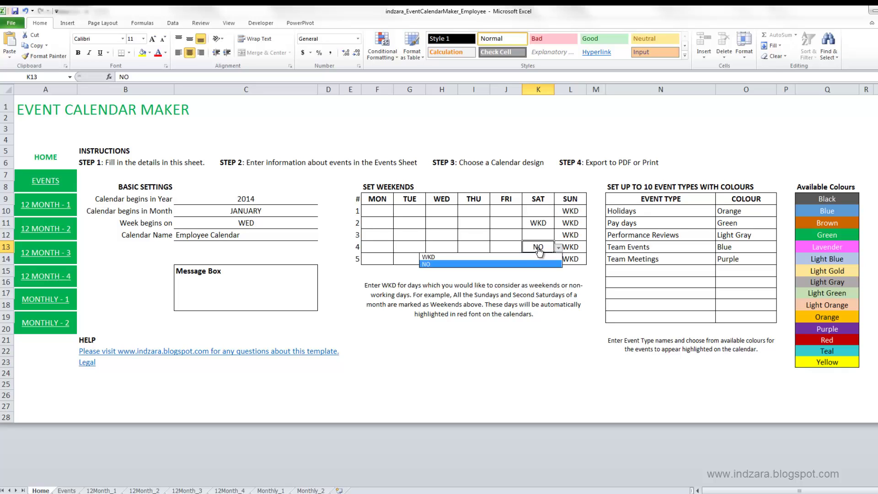
click(541, 264)
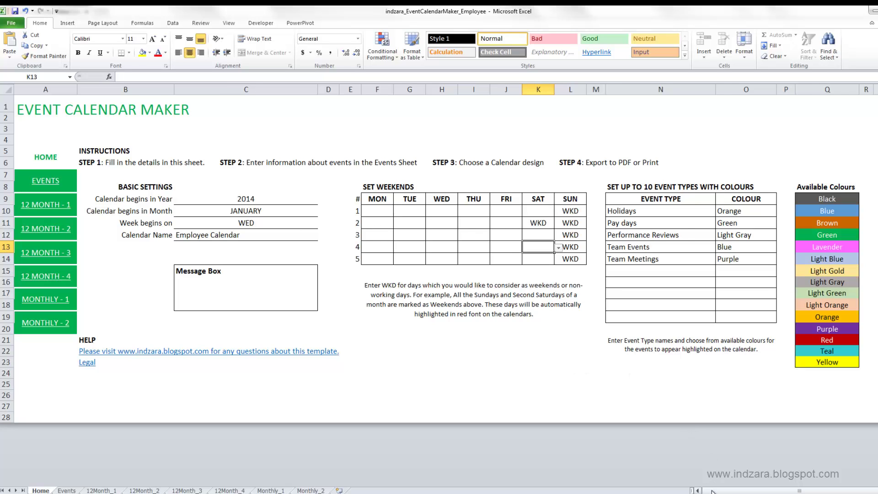
Review the event types table and the colour choices available for the Holidays event type, keeping its current colour
drag(716, 491, 731, 492)
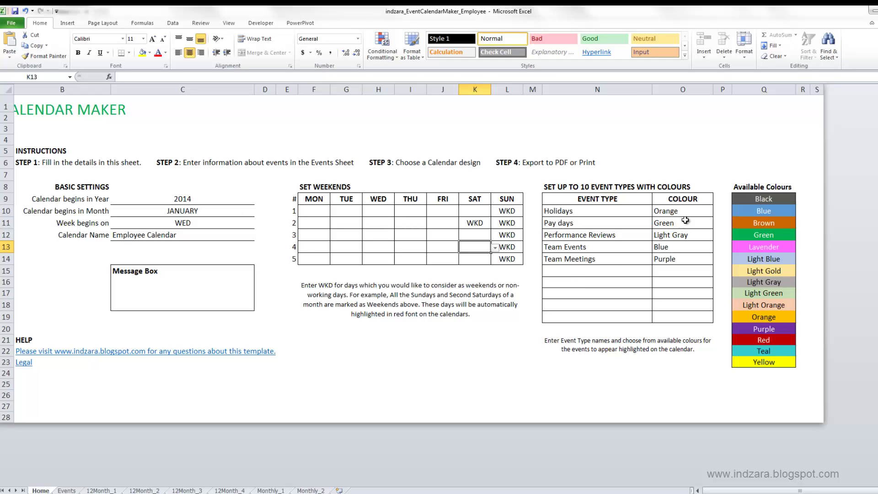
click(701, 215)
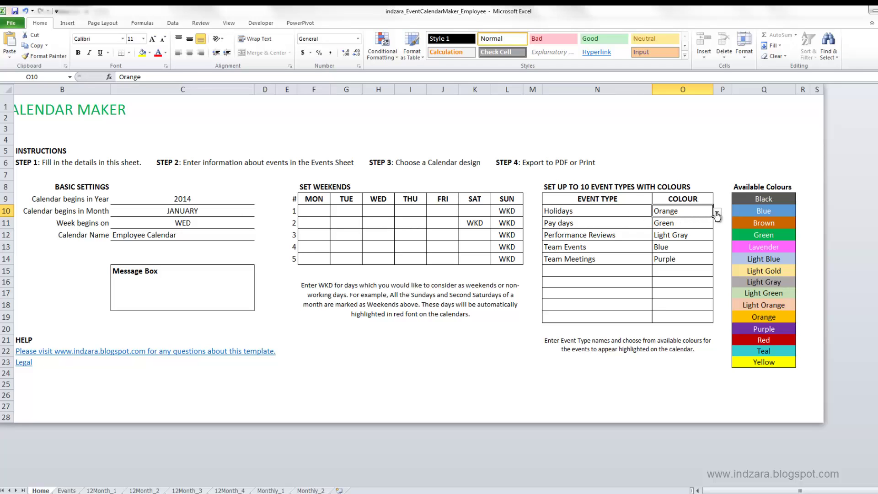
click(717, 214)
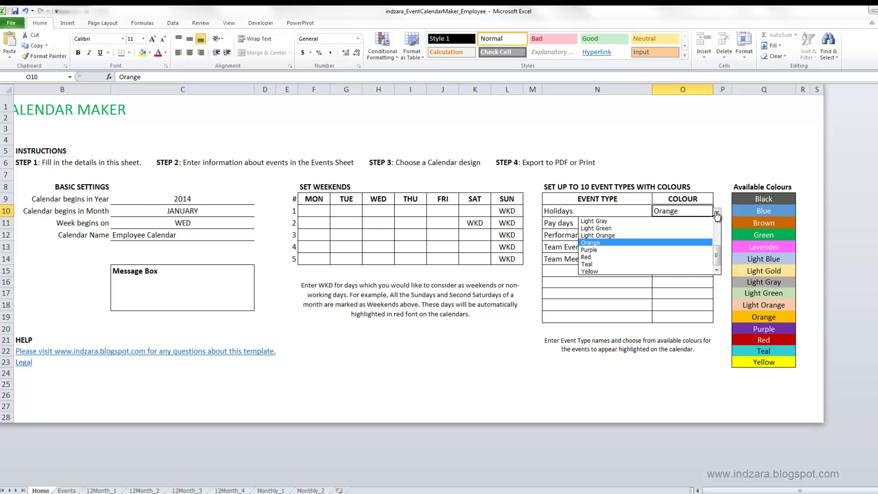
drag(717, 254, 717, 232)
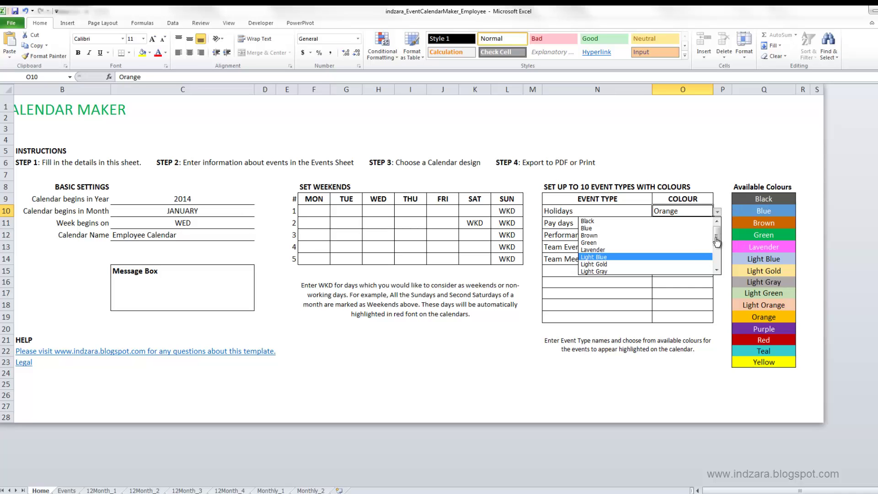
click(717, 212)
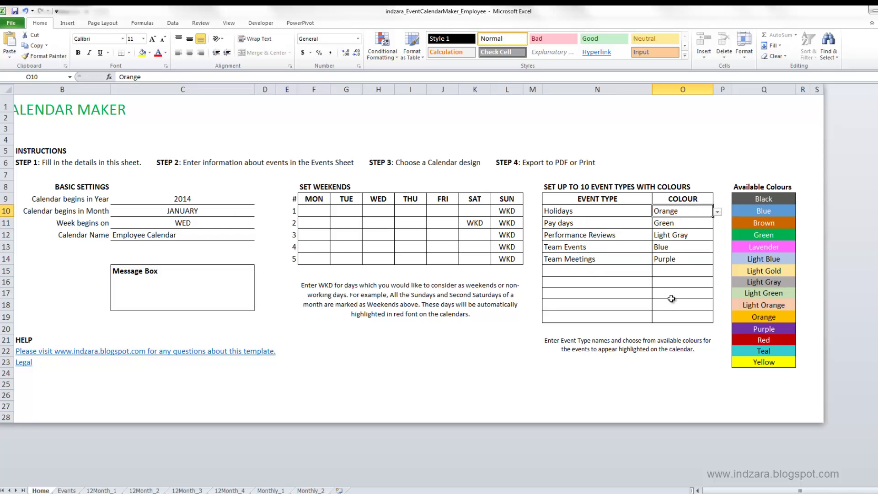
click(698, 491)
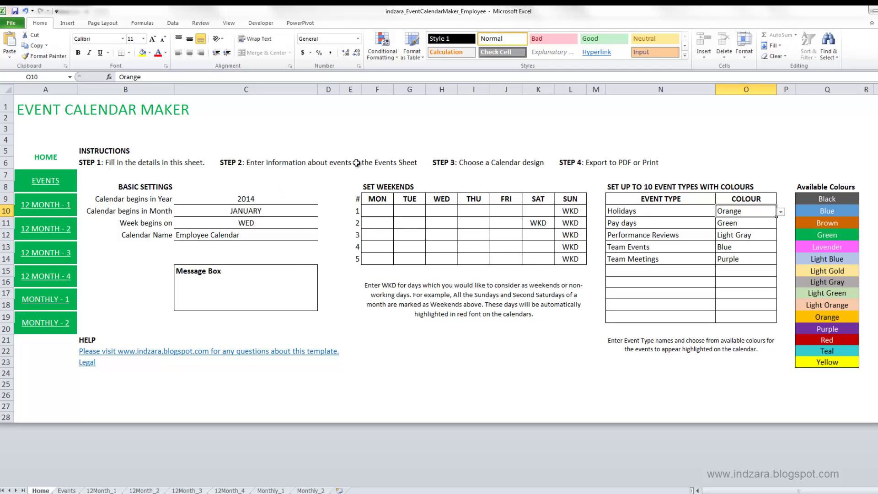
Check the event type choices for the Salary event on the Events sheet against the event types defined on the Home sheet
click(45, 180)
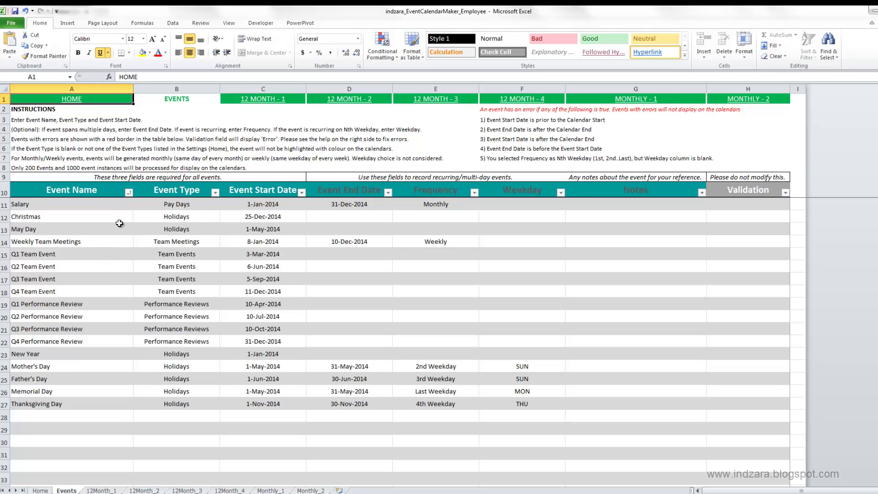
click(201, 206)
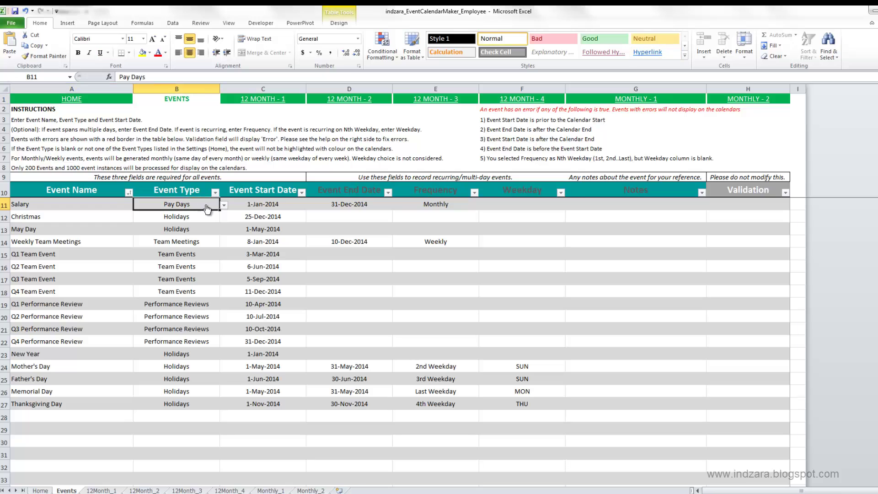
click(224, 206)
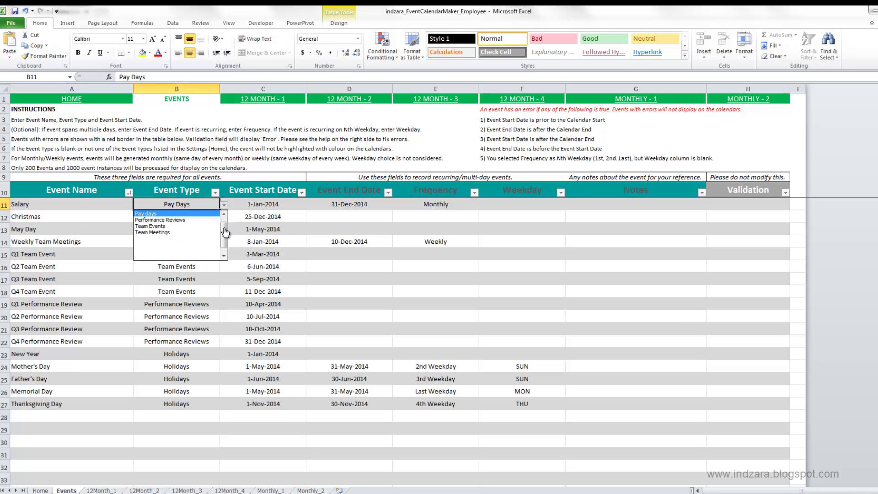
scroll(226, 235, up, 1)
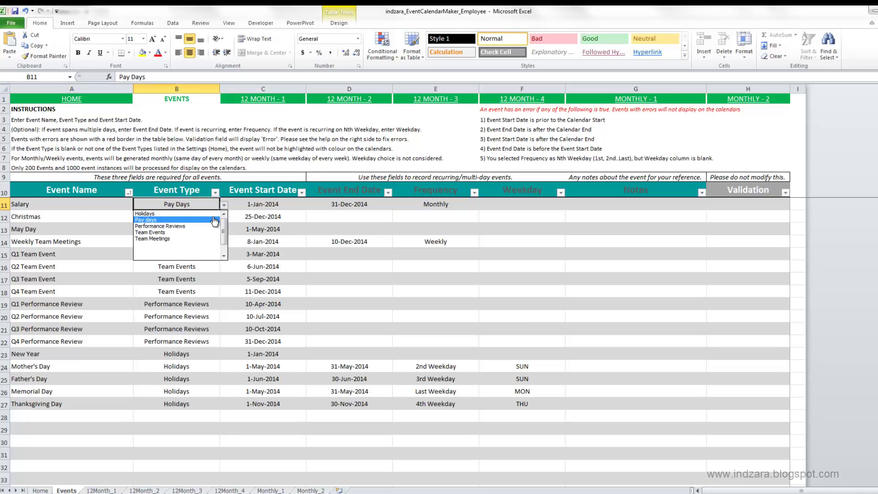
key(Escape)
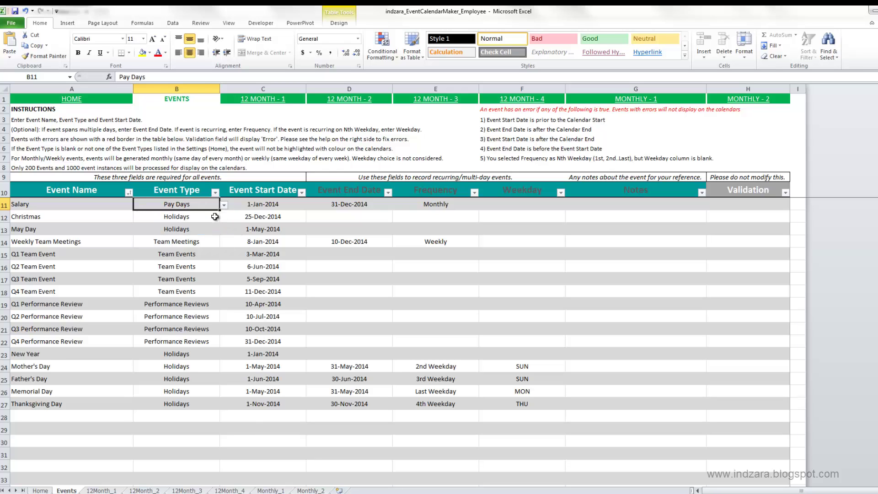
click(41, 490)
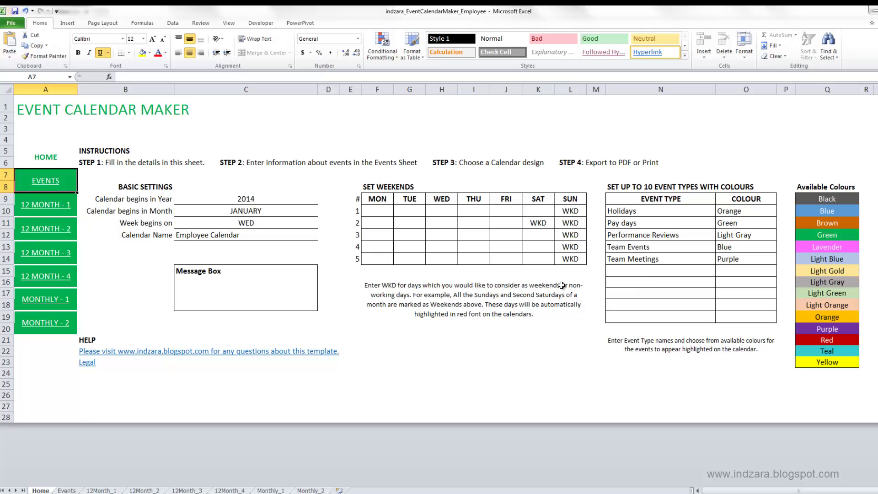
click(66, 491)
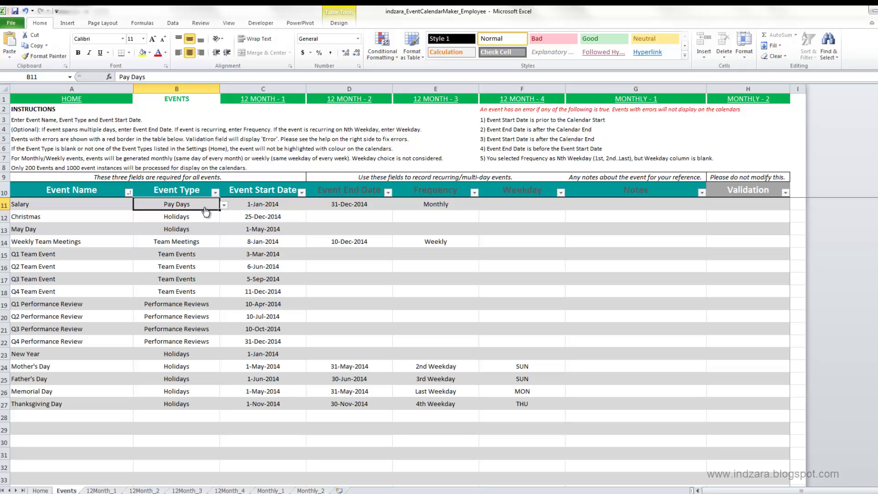
Review the Salary and Christmas start dates and the frequency choices for Weekly Team Meetings, keeping Weekly
click(261, 204)
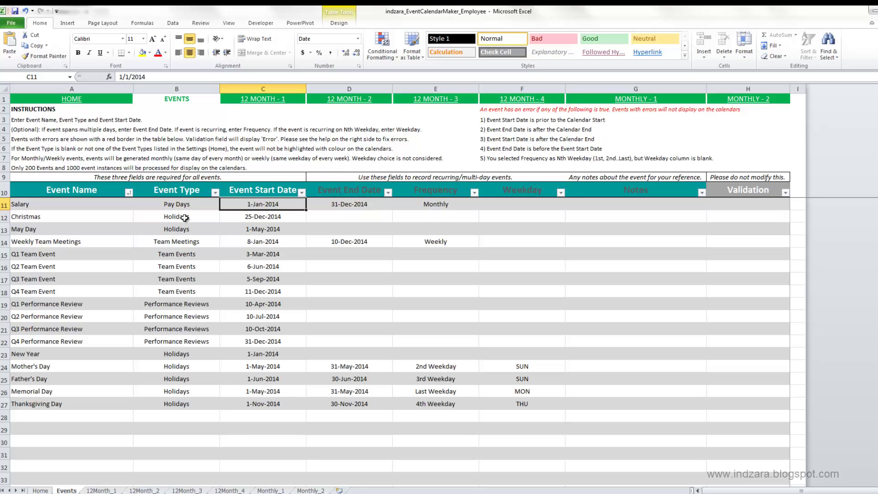
click(259, 220)
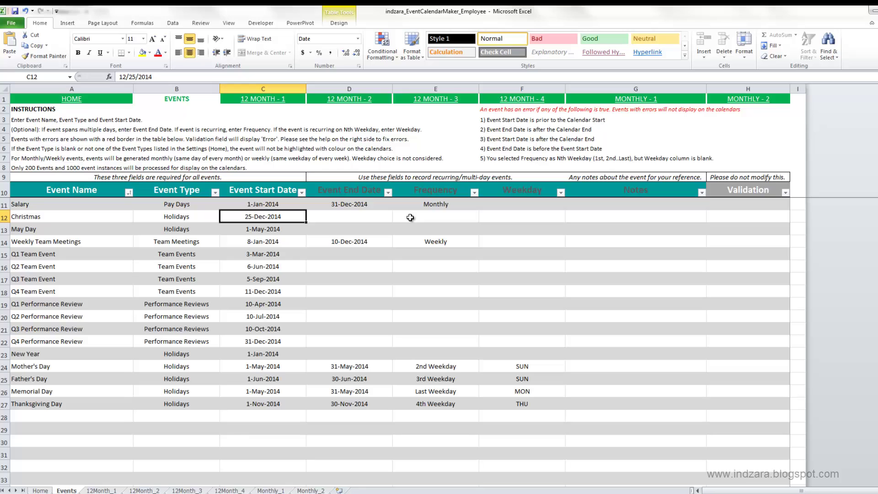
click(112, 243)
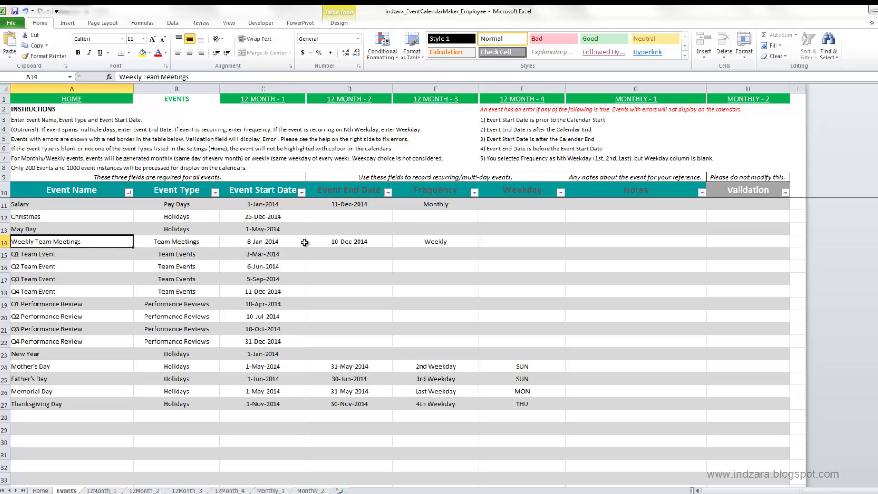
click(433, 242)
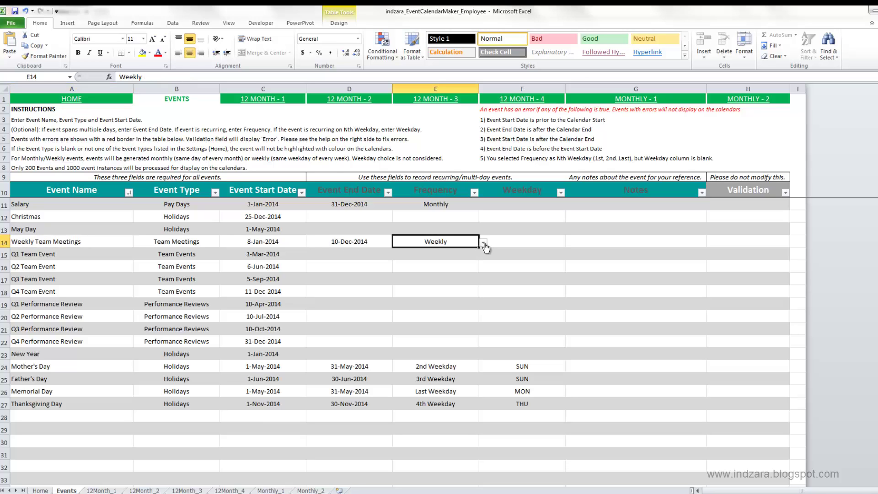
click(484, 242)
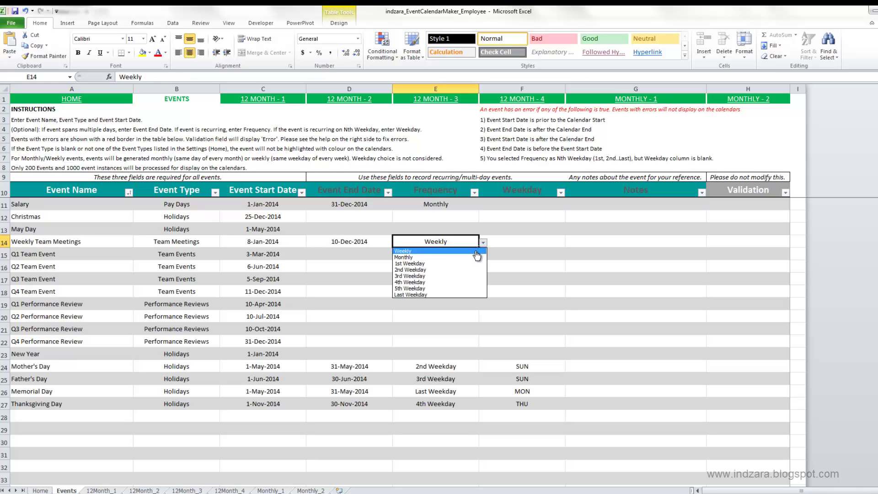
click(430, 251)
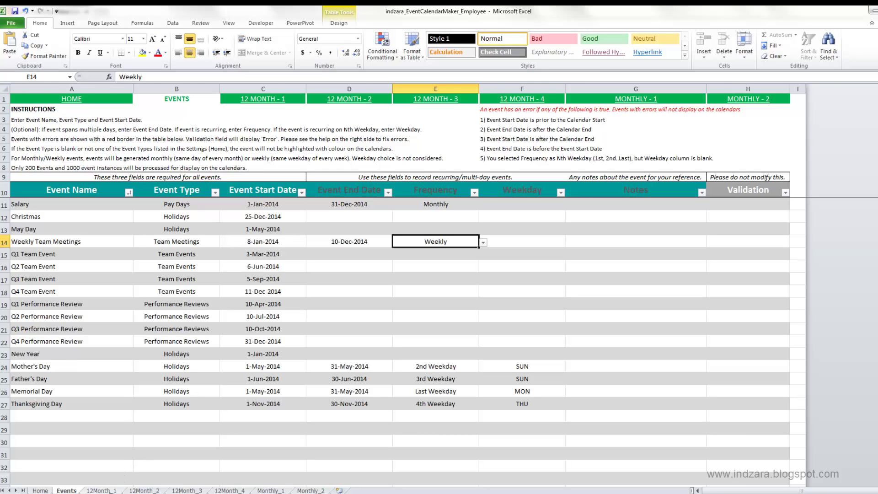
Examine the weekly team meeting dates on the 12Month_1 calendar and return to the Events sheet
click(101, 490)
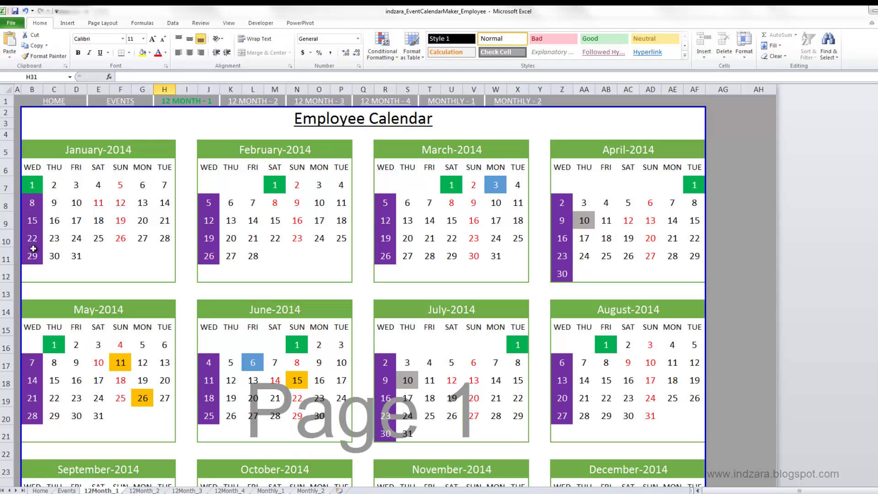
scroll(365, 259, down, 4)
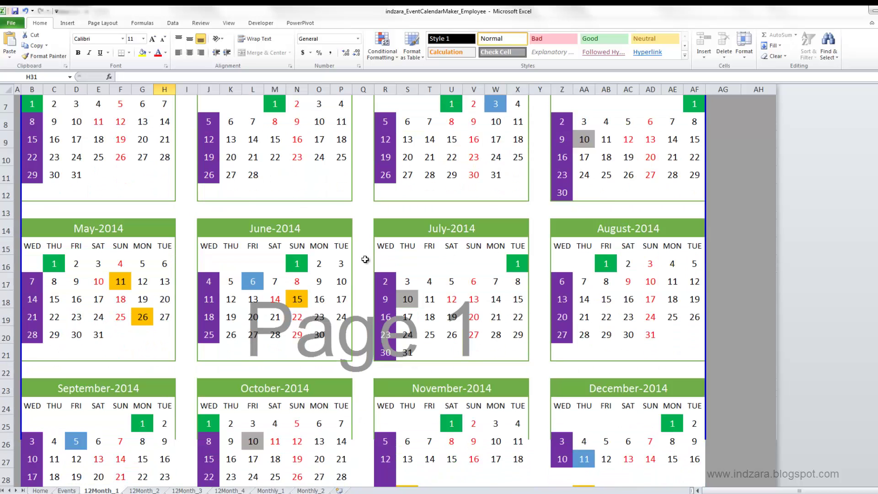
scroll(365, 259, up, 4)
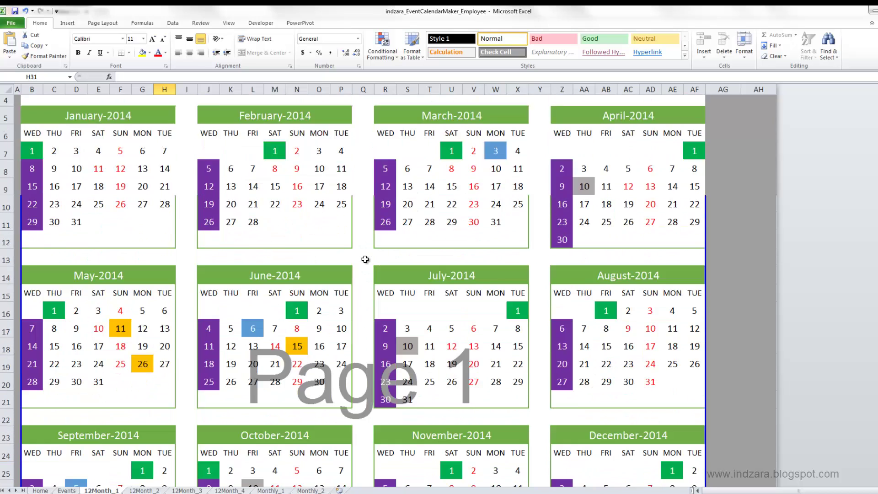
click(66, 491)
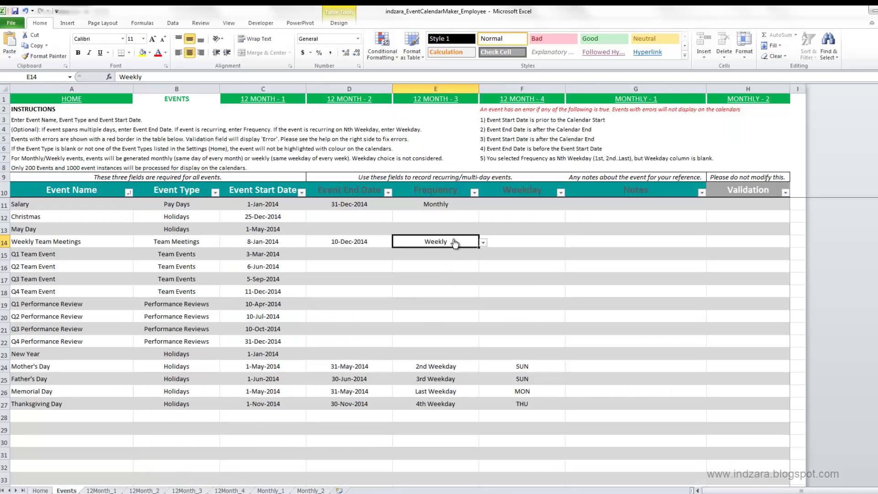
Review the frequency choices for the Salary event, keeping Monthly
click(454, 207)
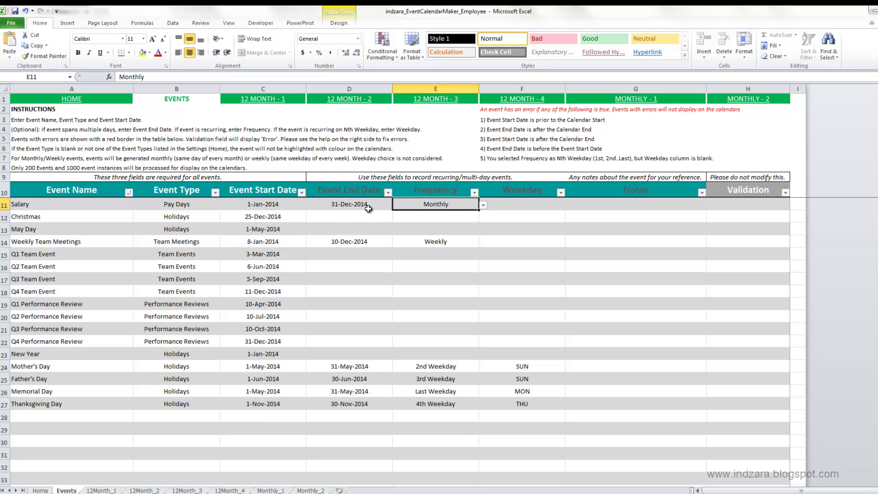
click(483, 205)
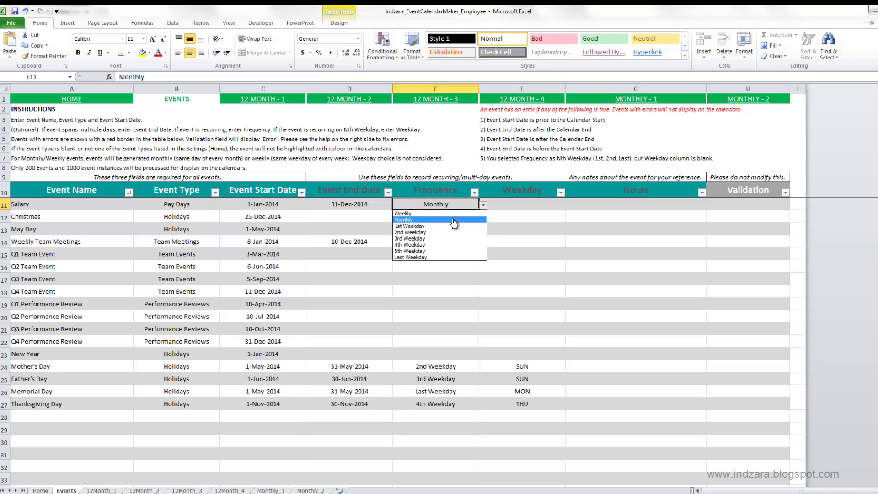
click(453, 221)
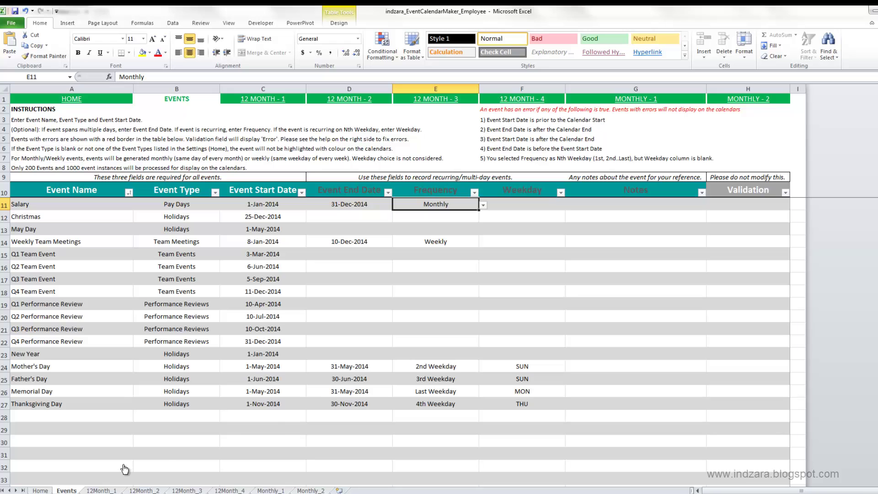
Check the monthly pay days and the event type legend on the 12Month_1 calendar, and go back to the Events sheet
click(108, 491)
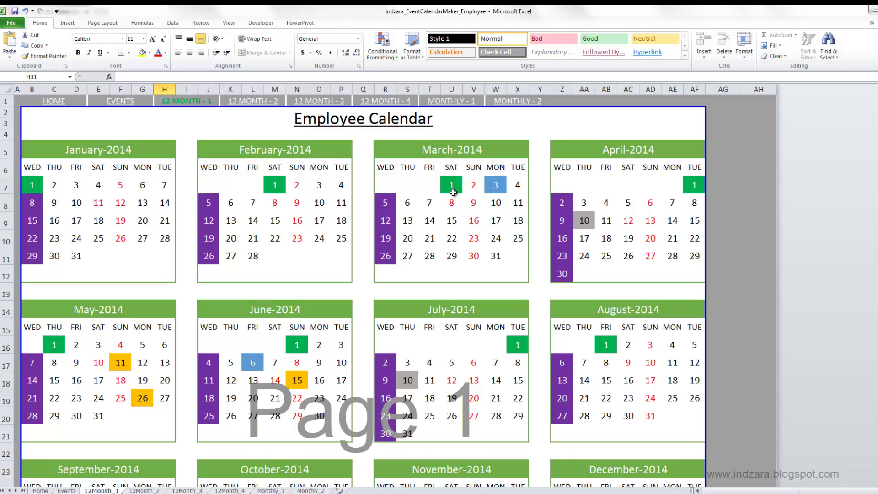
scroll(380, 235, down, 5)
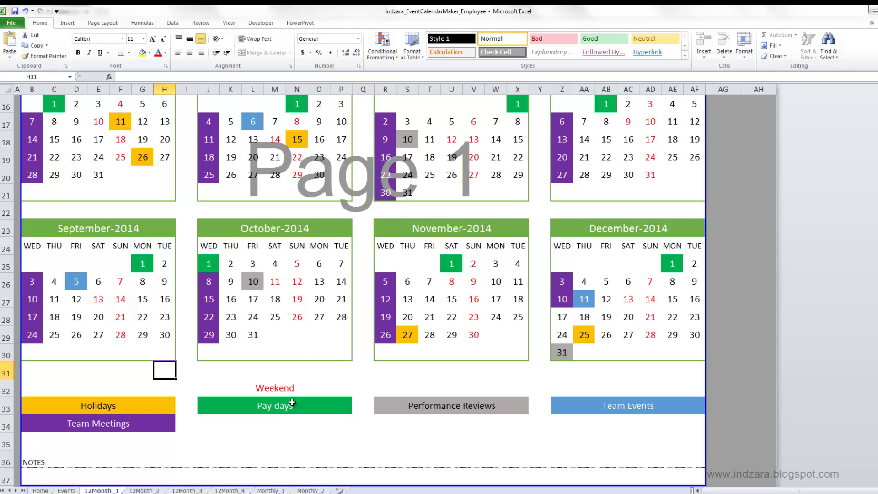
scroll(300, 402, up, 4)
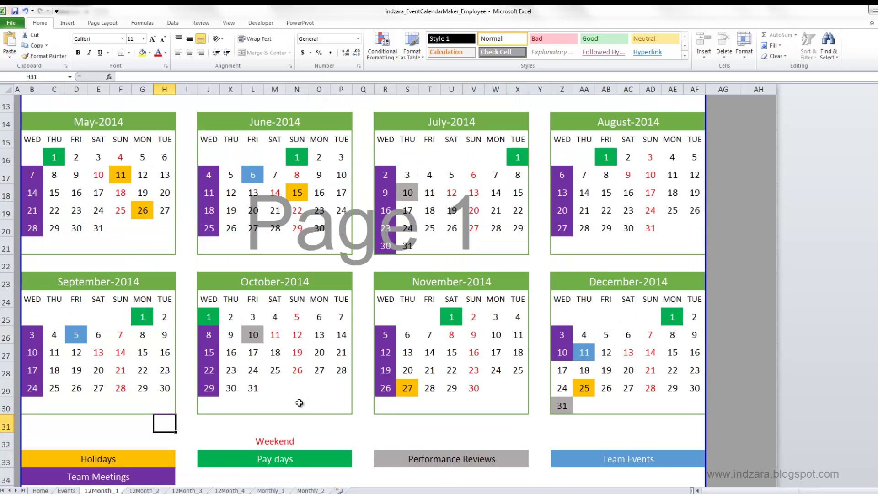
click(67, 490)
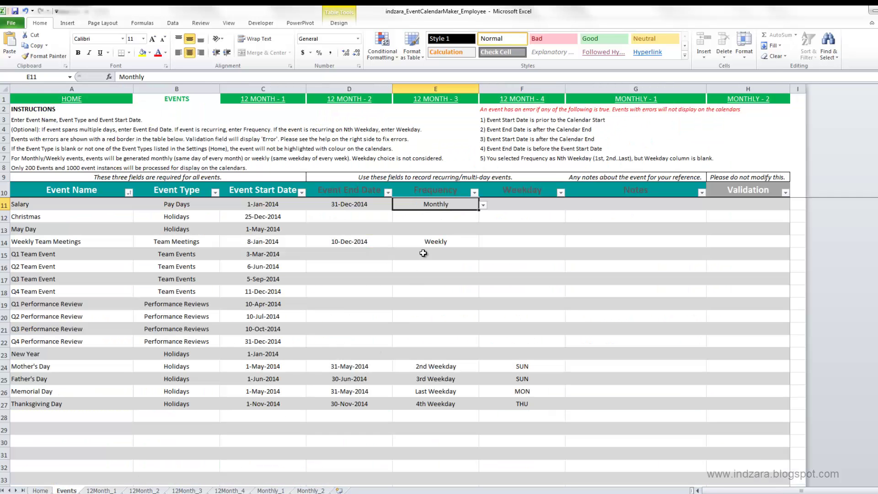
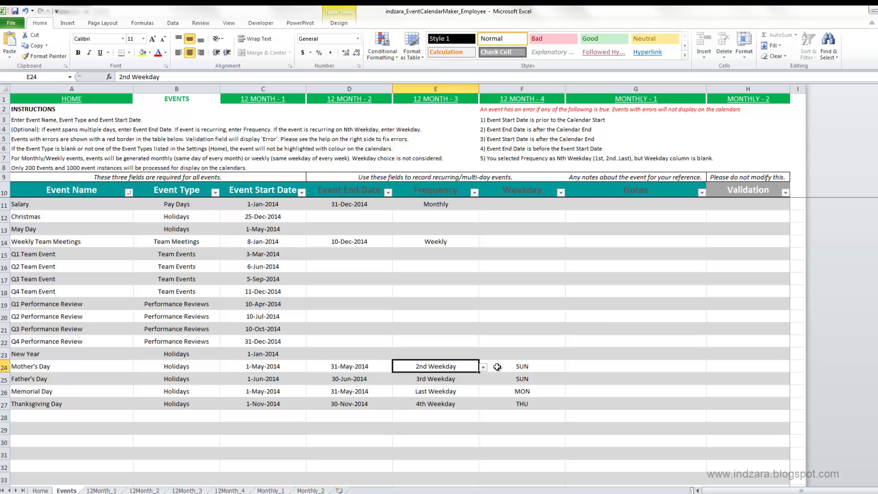
Clear the weekday of the Mother's Day event and reselect 2nd Weekday as its frequency
click(497, 367)
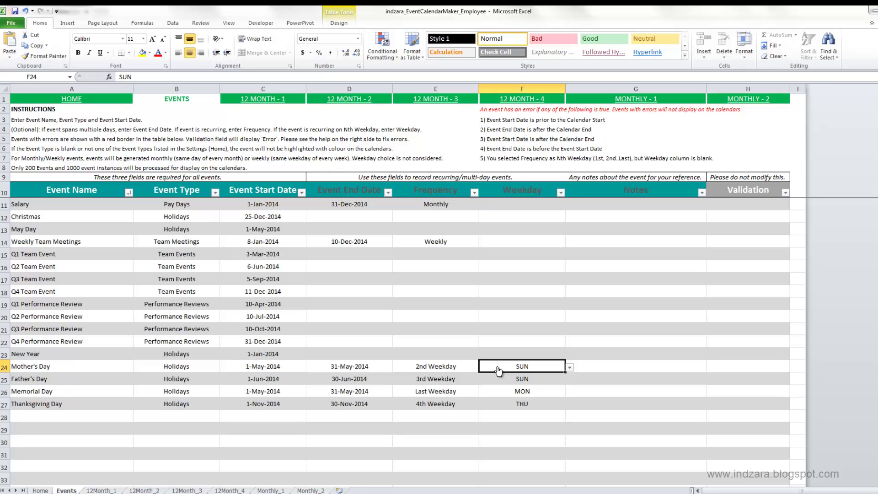
key(Delete)
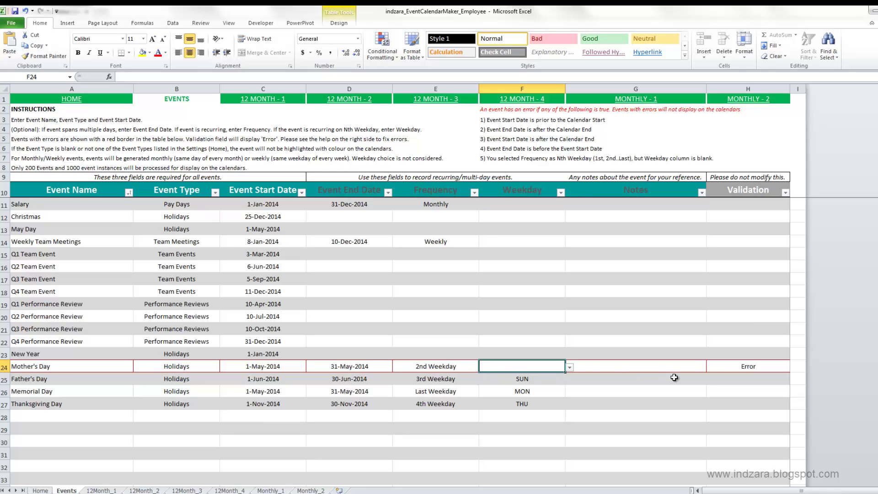
click(471, 366)
click(483, 367)
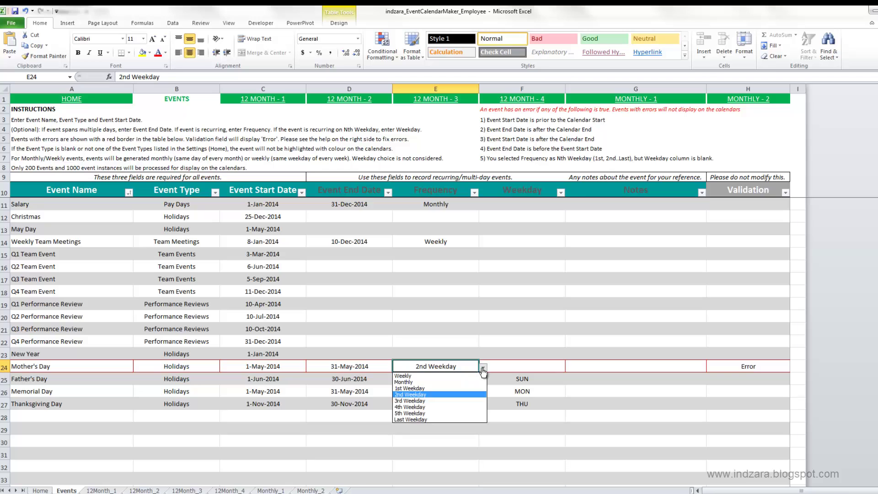
click(459, 395)
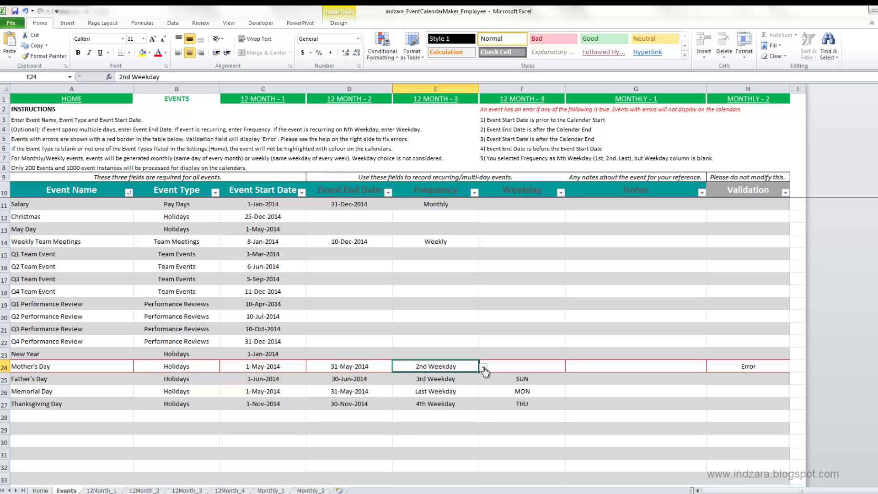
Set the weekday of the Mother's Day event to SUN
click(517, 370)
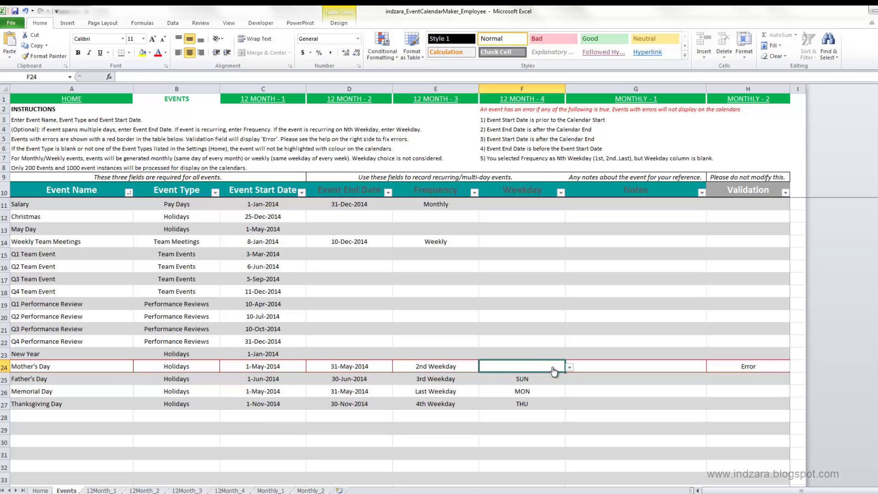
click(569, 368)
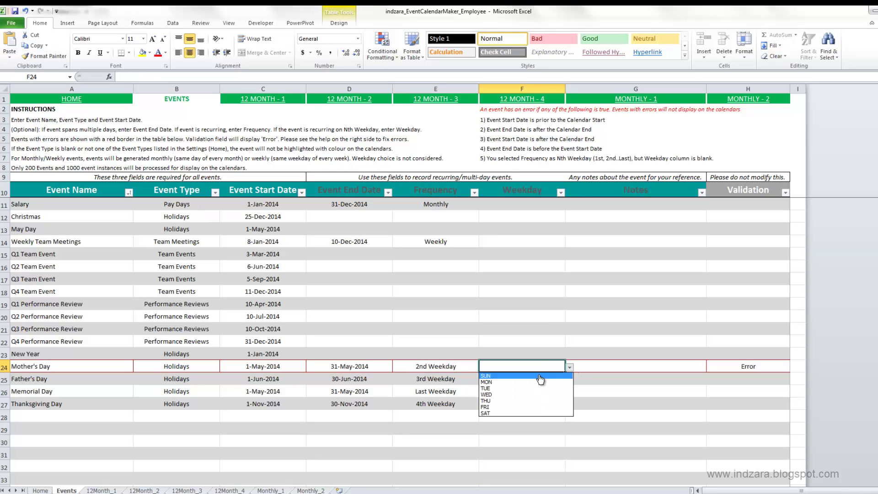
click(541, 377)
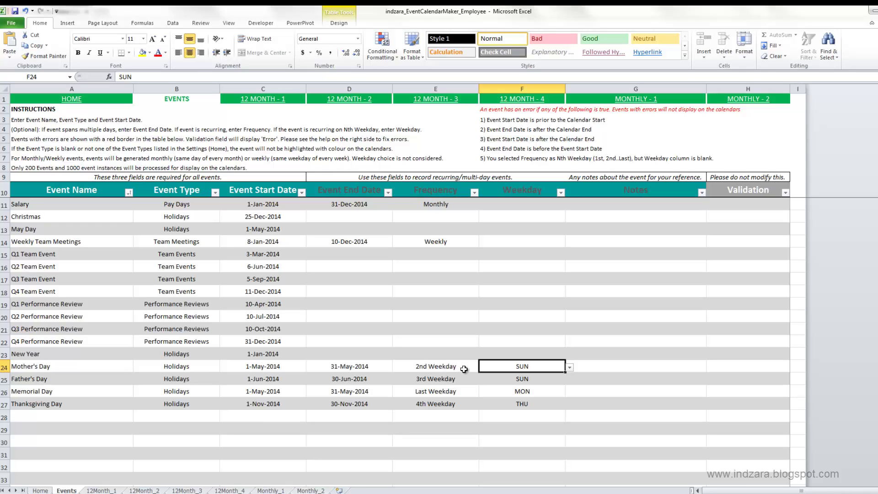
Review the frequency choices for the Memorial Day and Salary events, leaving both selections as they are
click(467, 391)
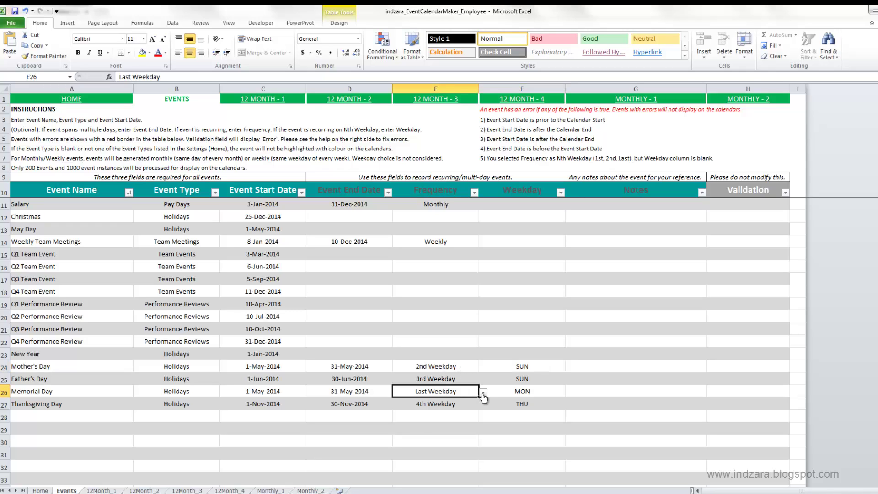
click(483, 393)
click(483, 395)
click(459, 206)
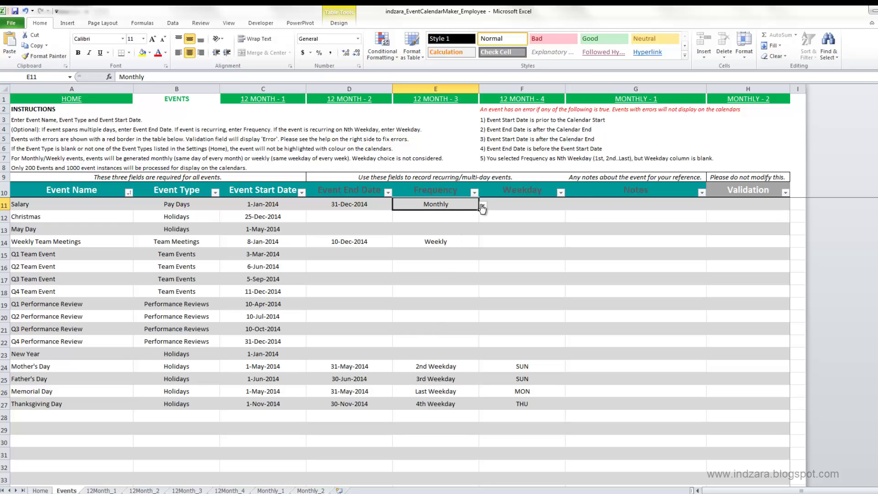
click(482, 206)
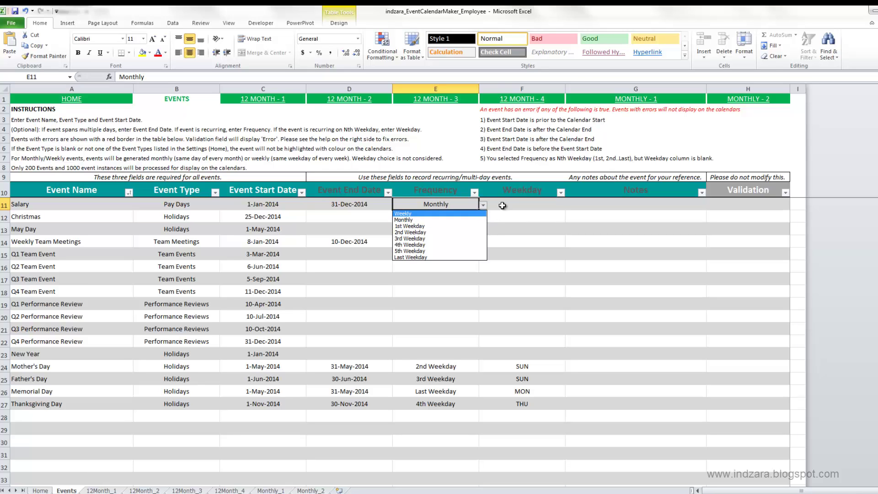
key(Escape)
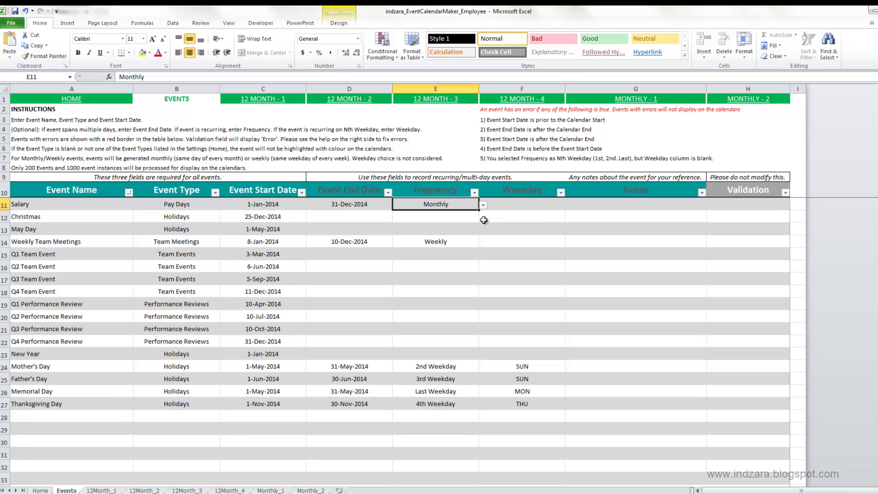
Set the Salary start date to 1-Jan-2013 and check it against the calendar start on the Home sheet
click(282, 205)
double_click(284, 205)
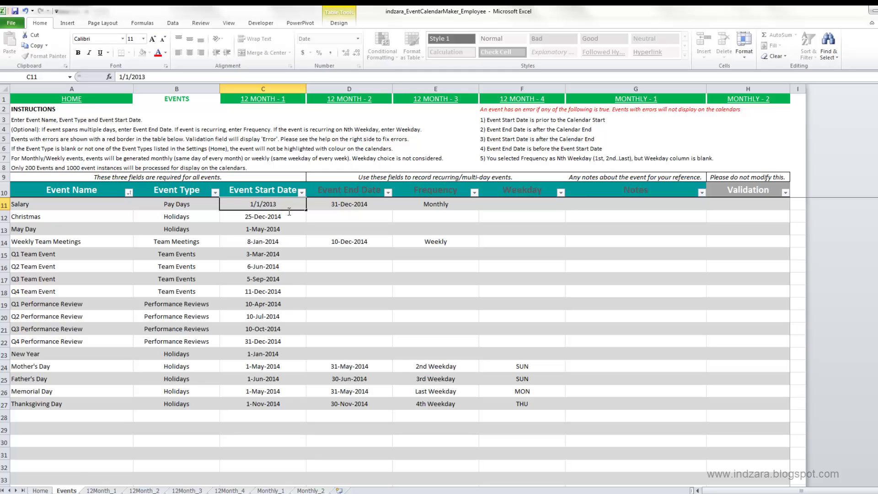
key(Return)
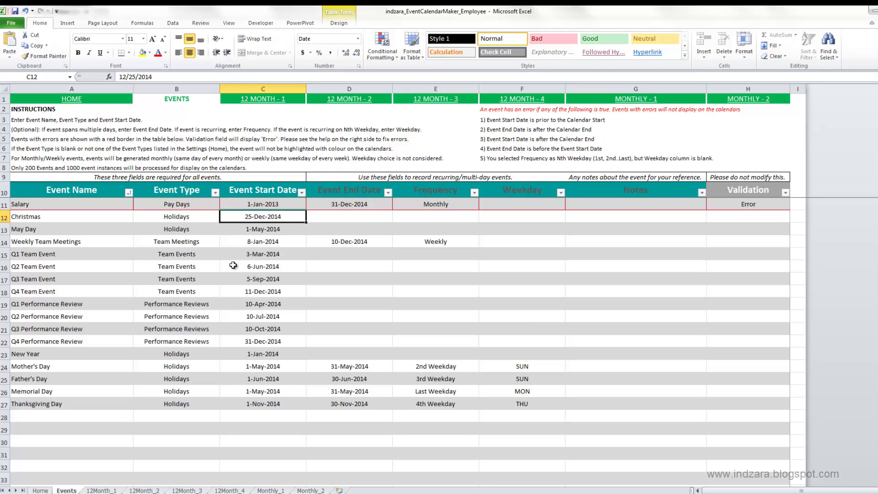
click(44, 490)
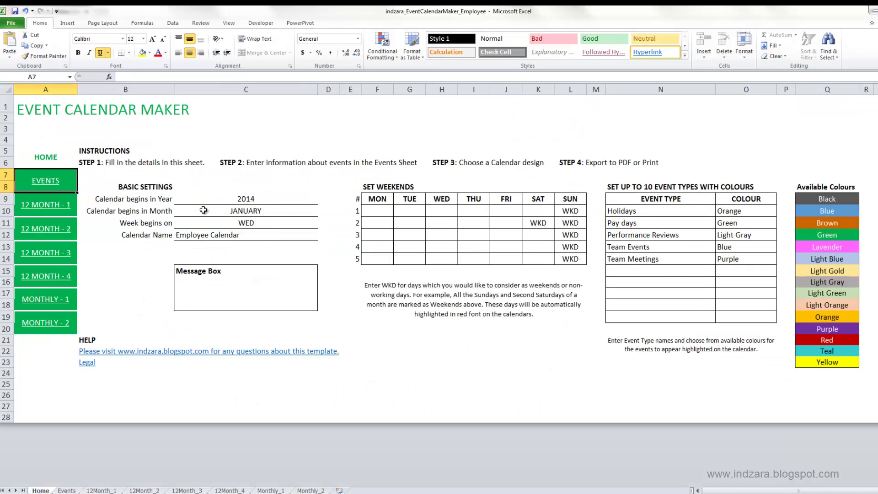
click(73, 491)
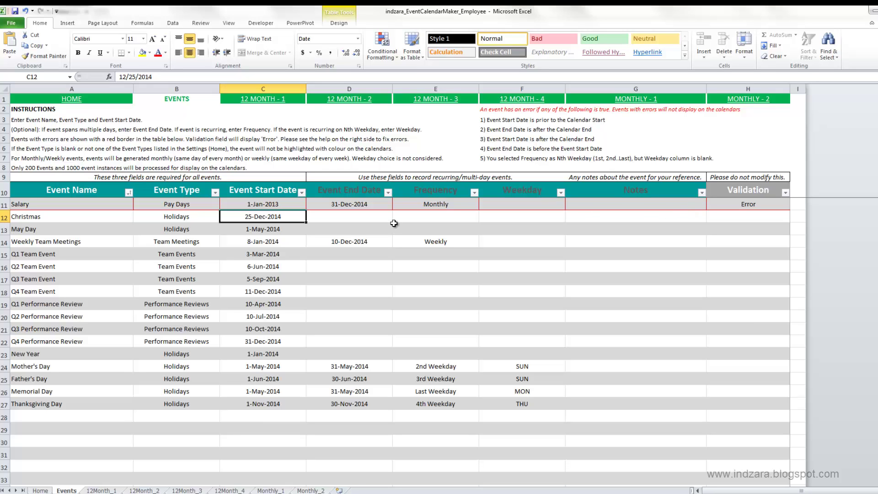
Set the Salary event's start date to 1-Jan-2014 and its end date to 31-Dec-2015
double_click(289, 205)
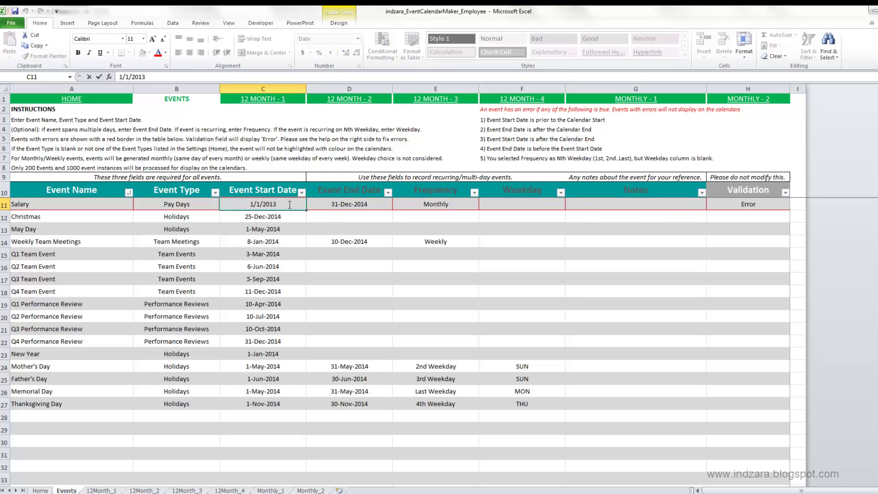
double_click(363, 204)
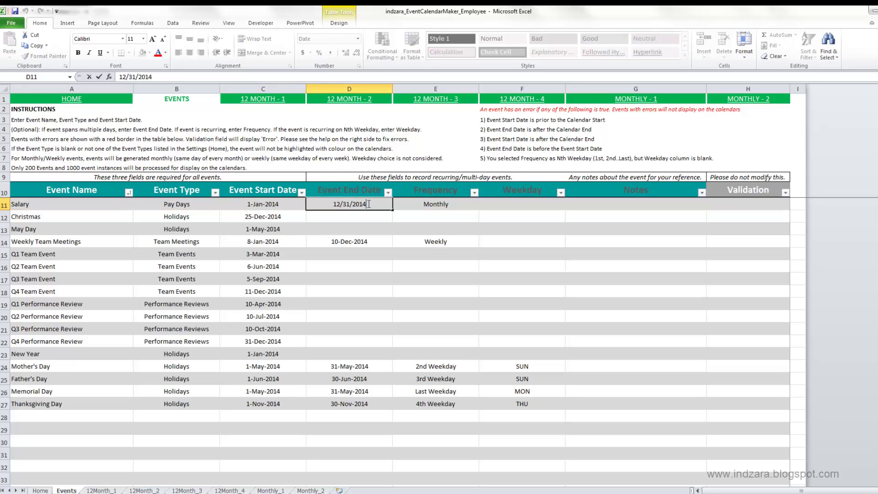
key(BackSpace)
text(5)
key(Return)
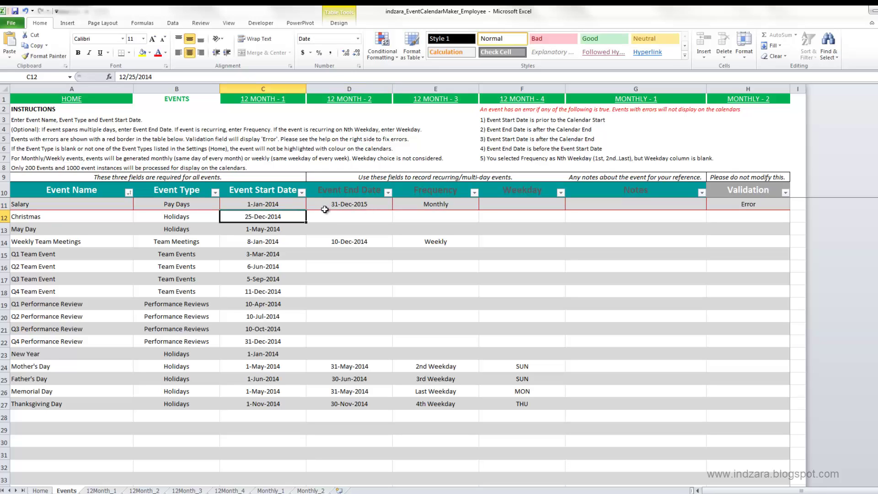
Set the Salary event's end date to 31-Dec-2014
double_click(371, 204)
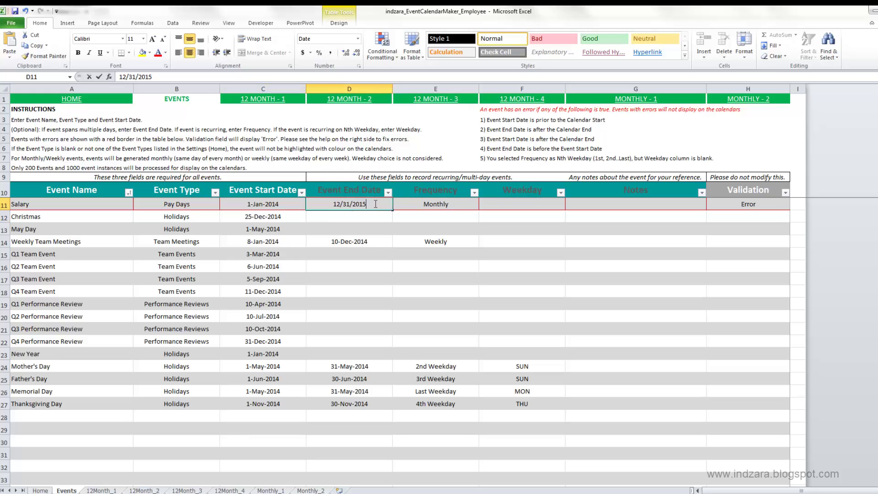
key(BackSpace)
text(4)
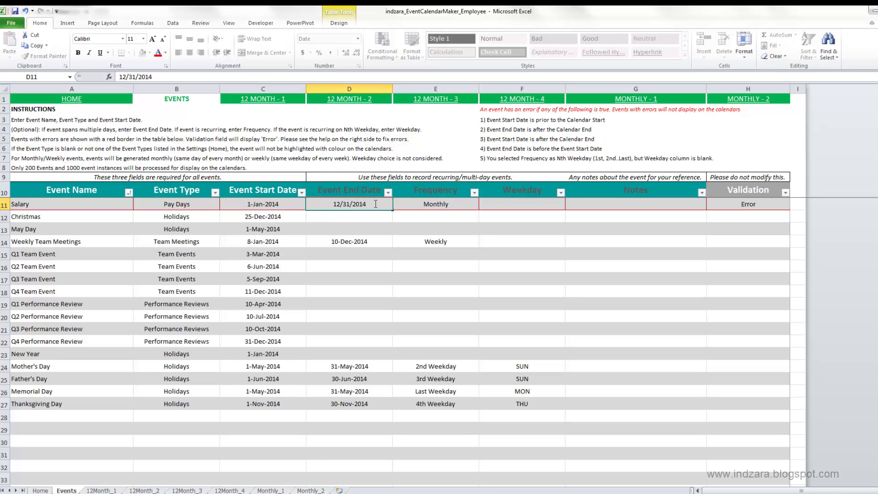
key(Return)
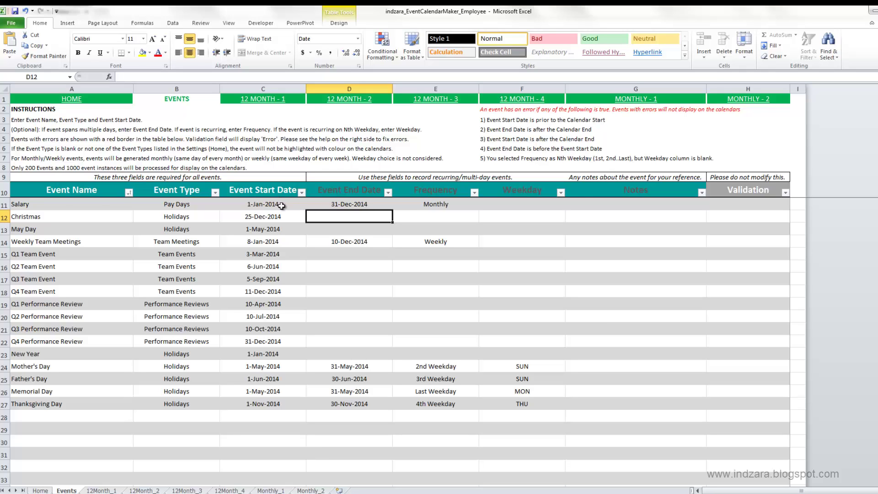
Set the Salary event's end date to 31-Dec-2013, before its start date
double_click(383, 204)
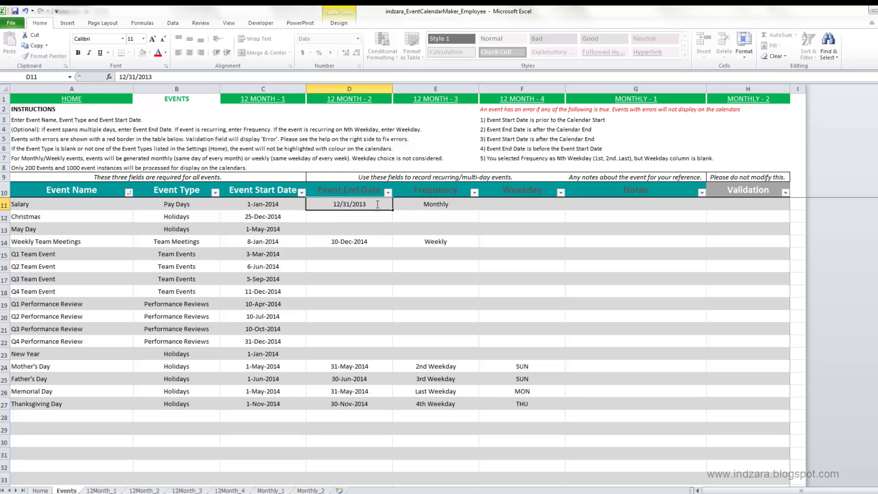
key(Return)
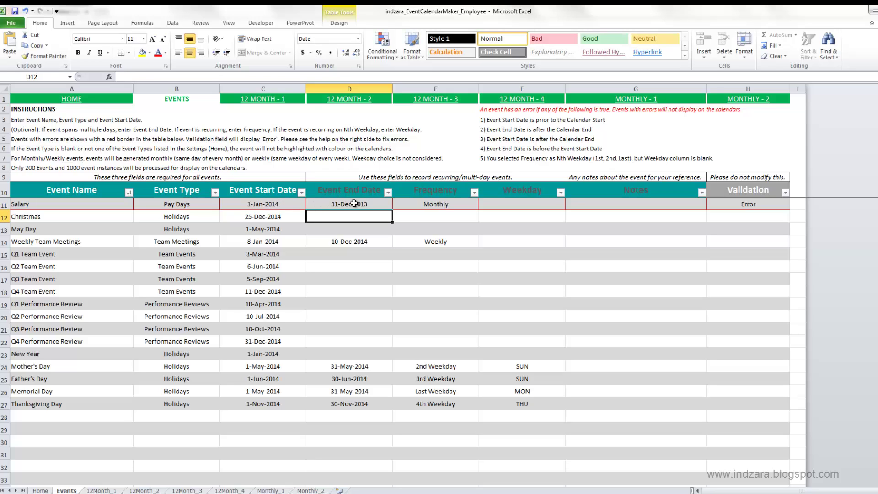
Correct the Salary event's end date to 31-Dec-2014 on the Events sheet
double_click(380, 204)
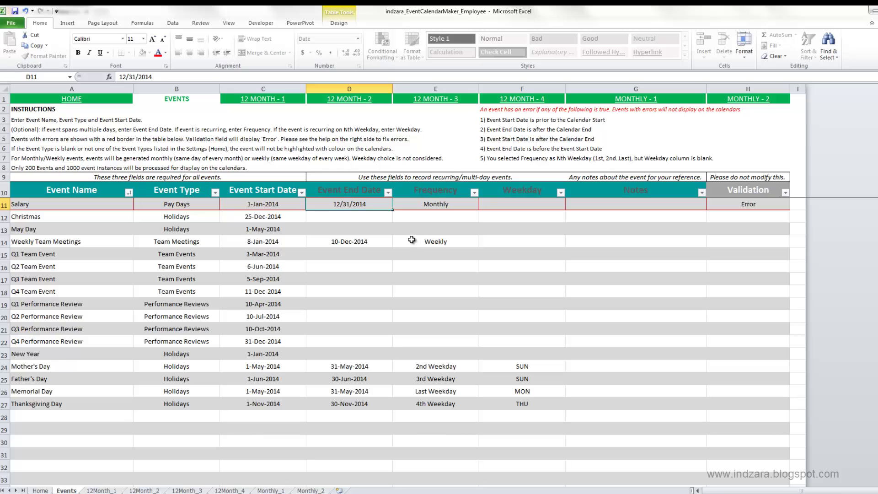
key(Return)
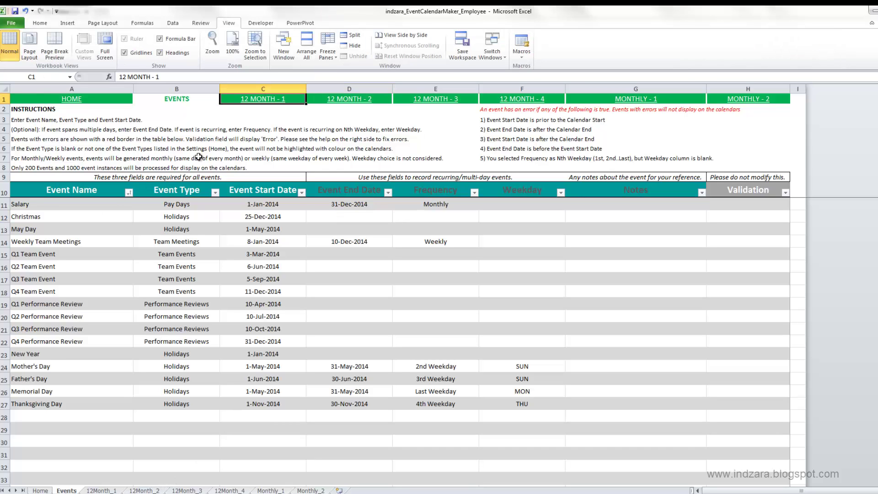
Open the 12 Month - 1 calendar and review all twelve months and the event type legend
click(273, 100)
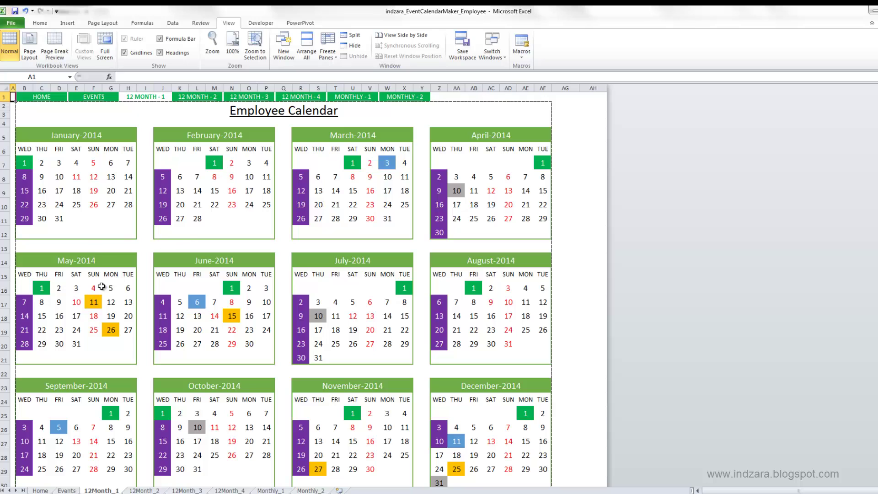
scroll(271, 339, down, 1)
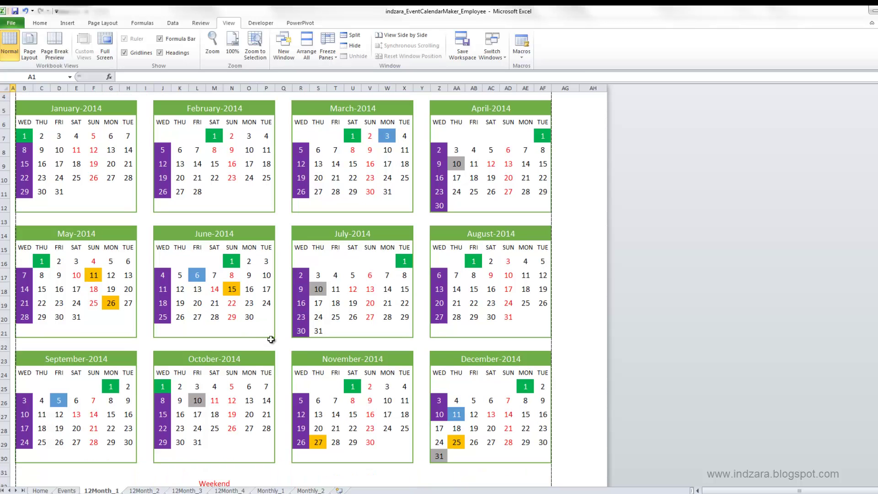
scroll(271, 340, down, 2)
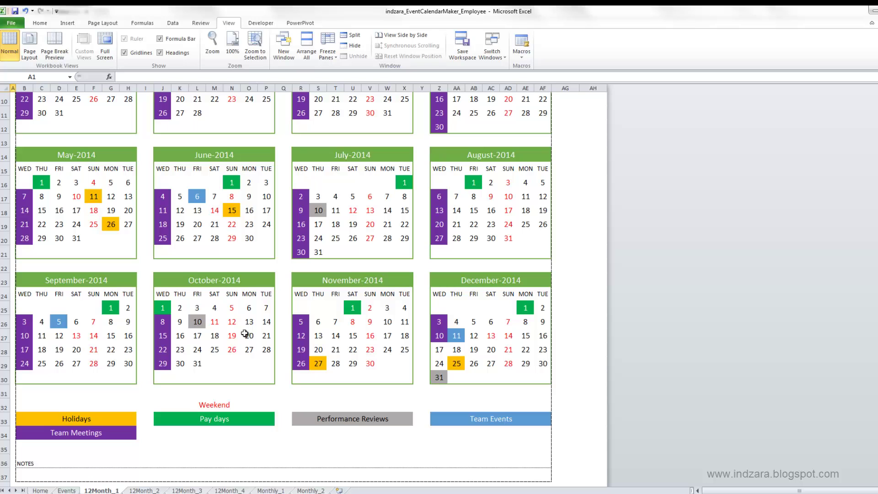
scroll(244, 334, up, 2)
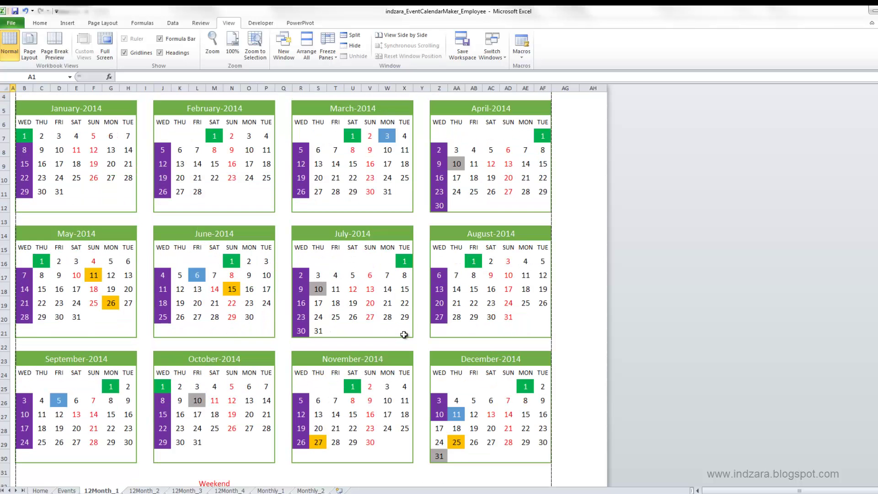
Preview how the 12 Month - 1 calendar prints
click(42, 25)
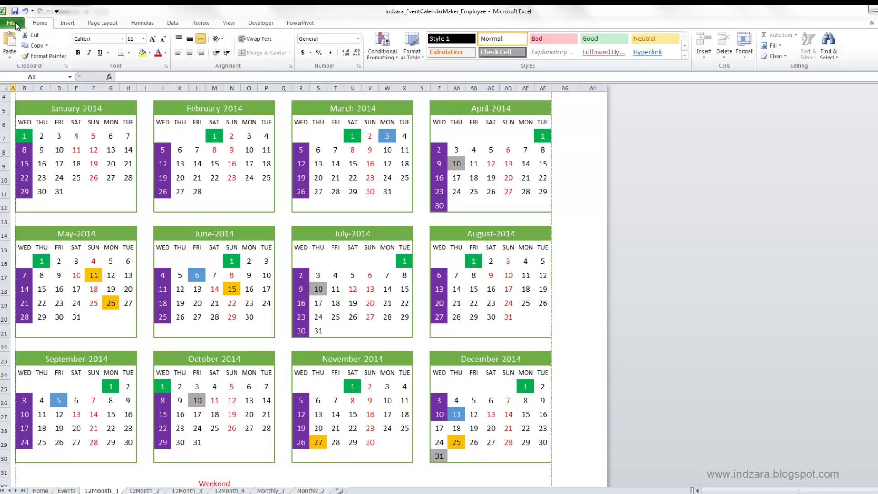
click(12, 24)
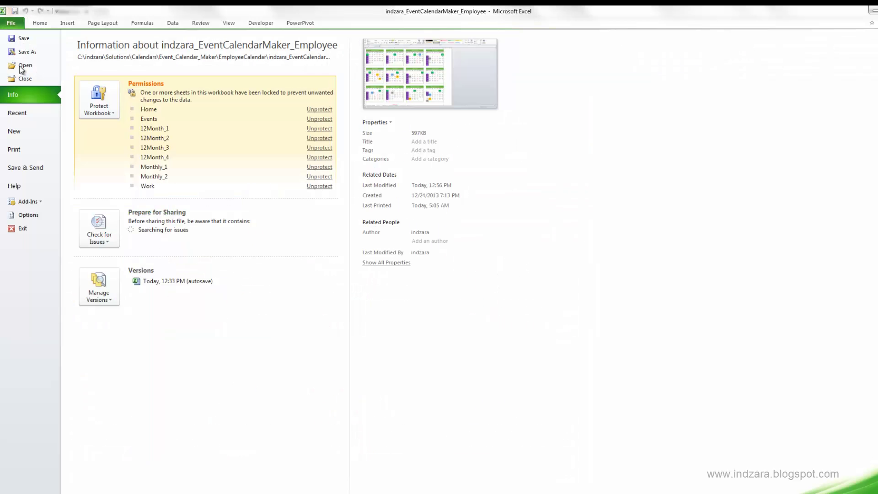
click(24, 150)
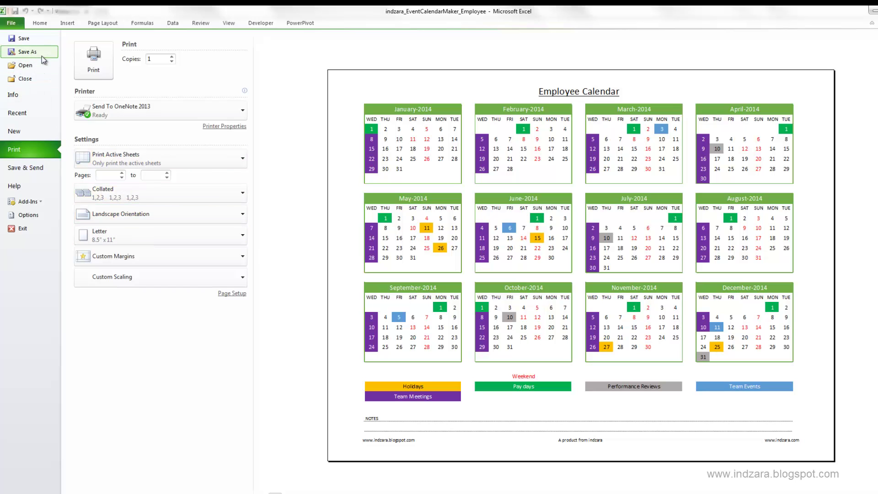
Check the PDF file type options for saving the calendar, and leave without saving
key(Escape)
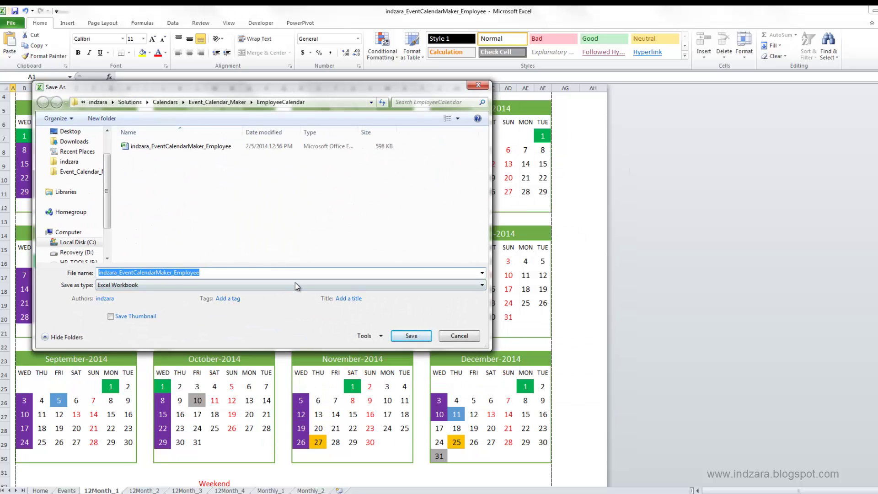
click(296, 285)
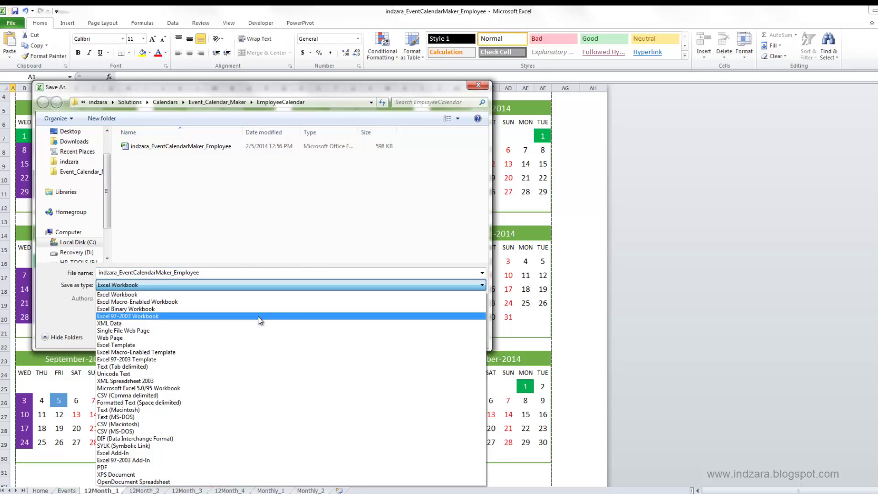
key(p)
key(Return)
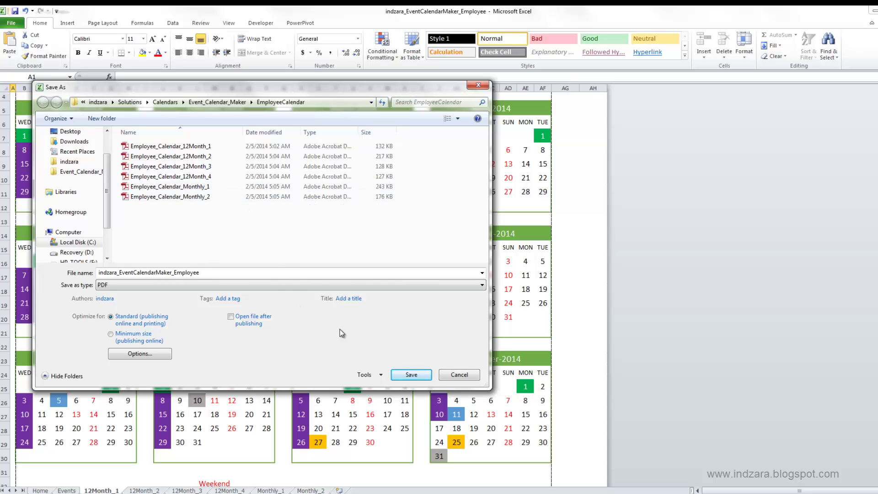
click(454, 381)
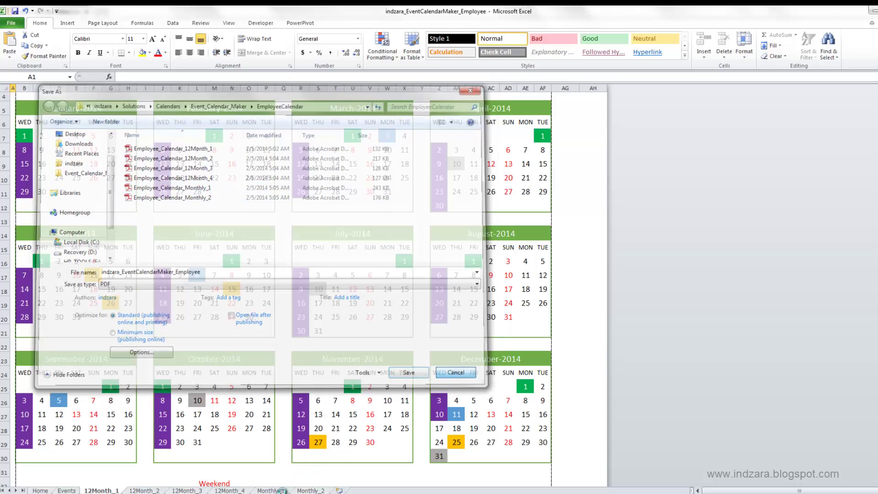
Switch to Adobe Reader and view Project_Calendar_12Month_1.pdf in an enlarged window
mouse_move(320, 492)
click(88, 475)
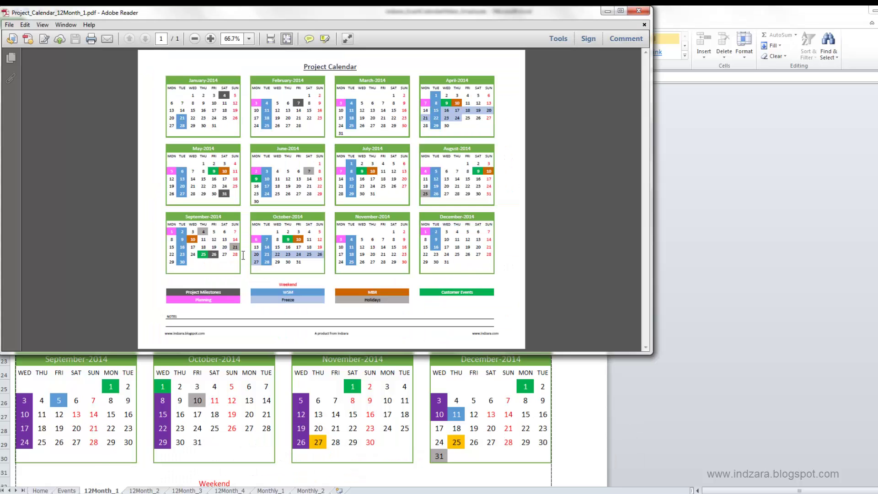
click(621, 11)
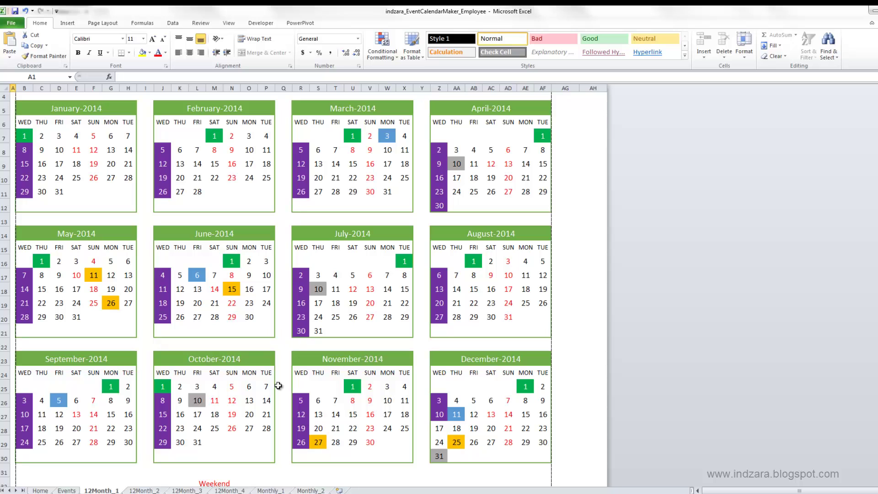
Open the 12 Month - 2 calendar and review its months, dated event list and legend
scroll(231, 357, up, 1)
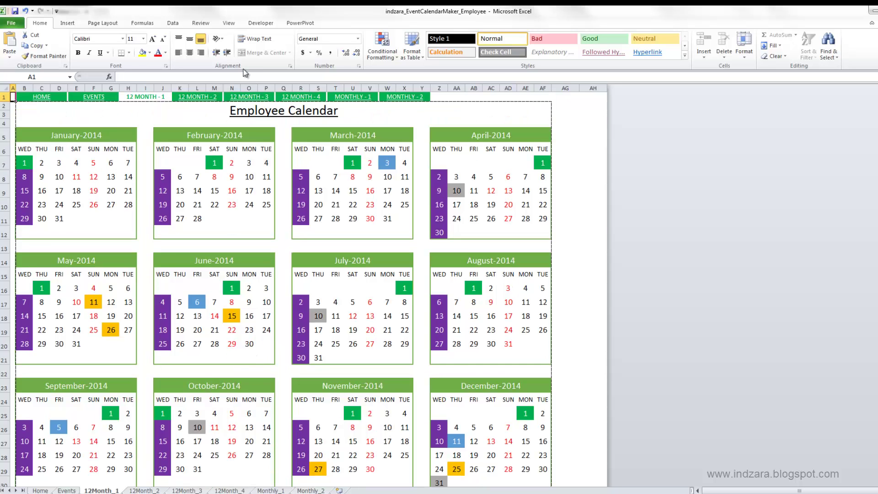
click(203, 104)
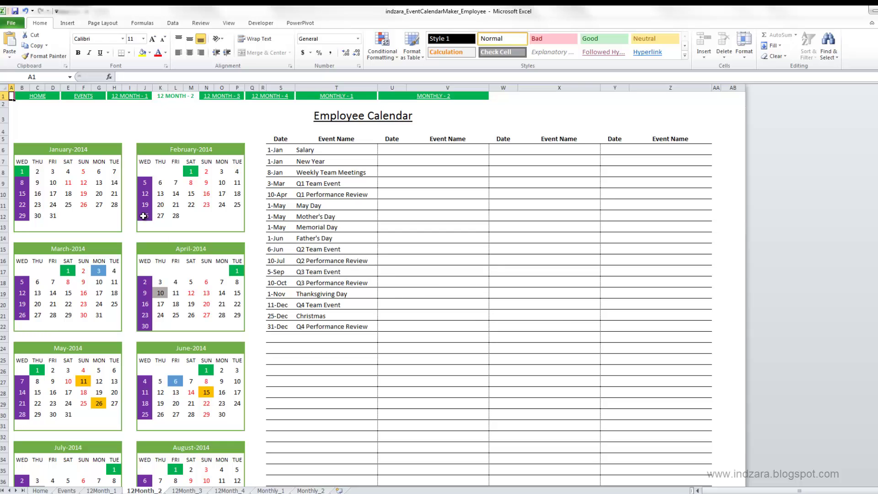
scroll(143, 216, down, 4)
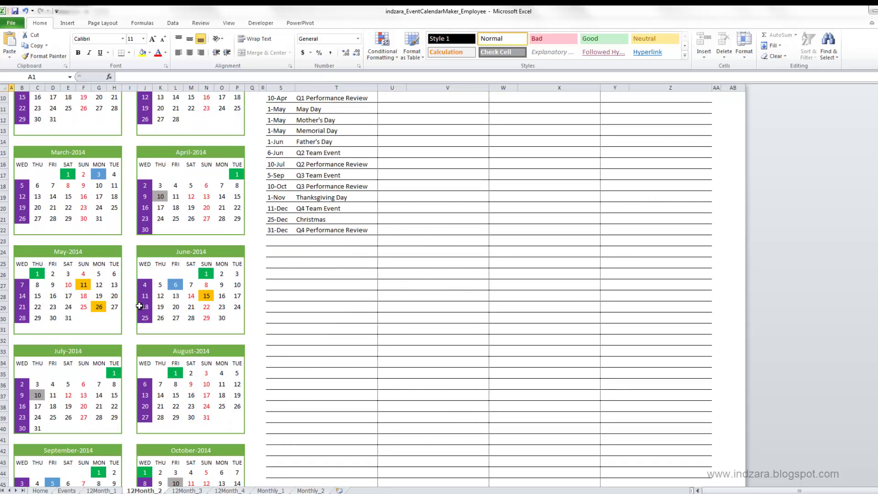
scroll(139, 305, down, 6)
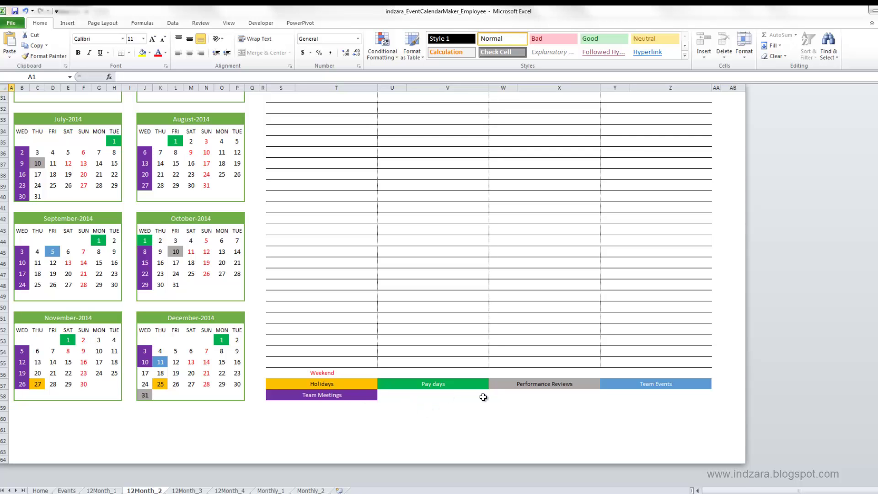
scroll(483, 397, up, 3)
scroll(483, 396, up, 6)
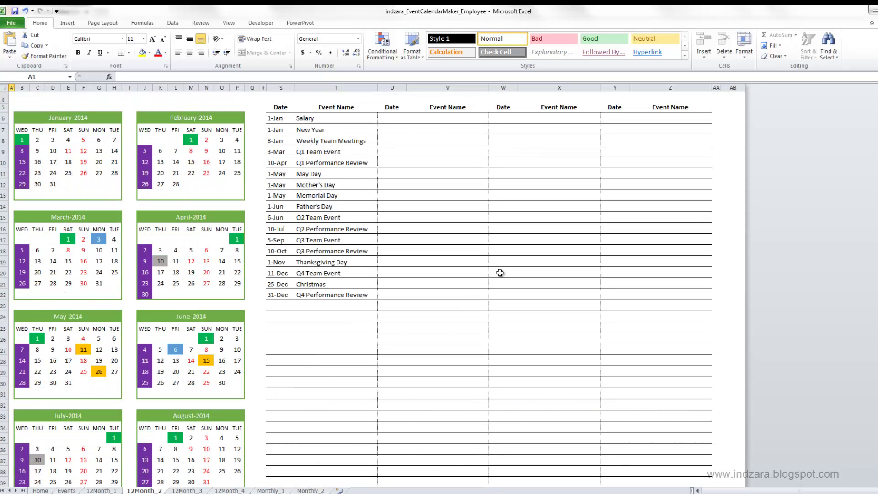
scroll(402, 283, up, 1)
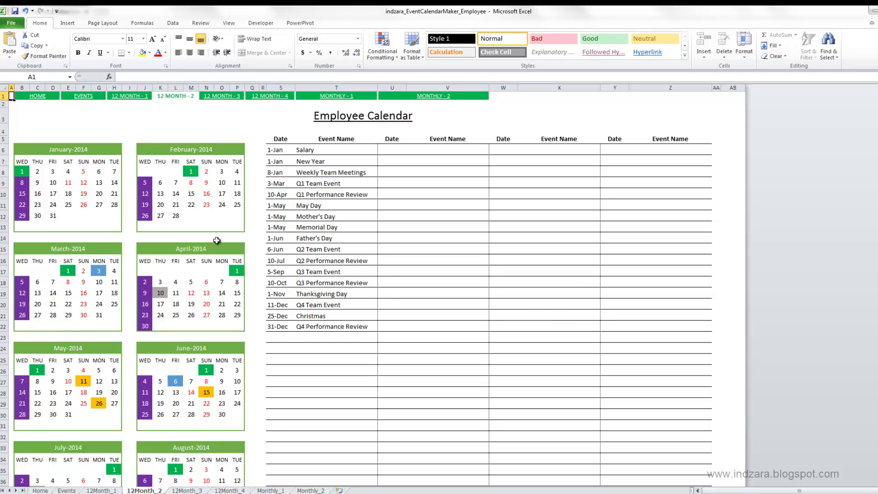
Open the 12 Month - 3 calendar and review its month columns, weekday rows and legend
click(222, 96)
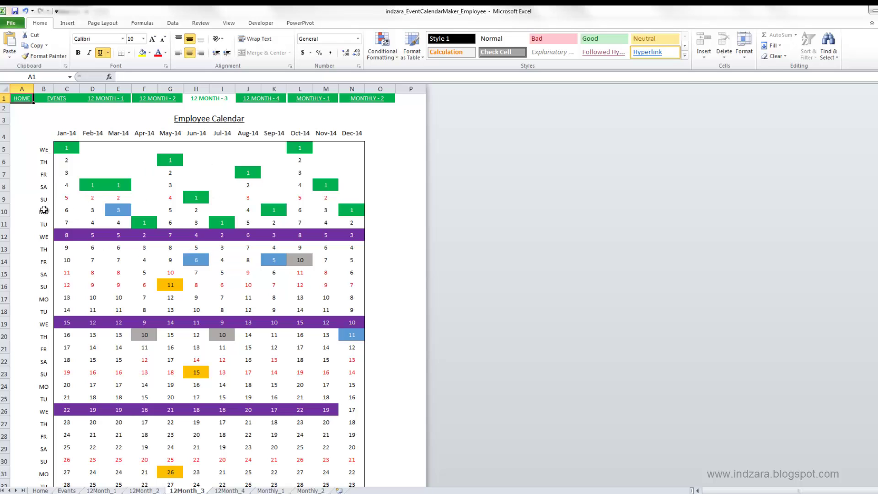
scroll(42, 253, down, 6)
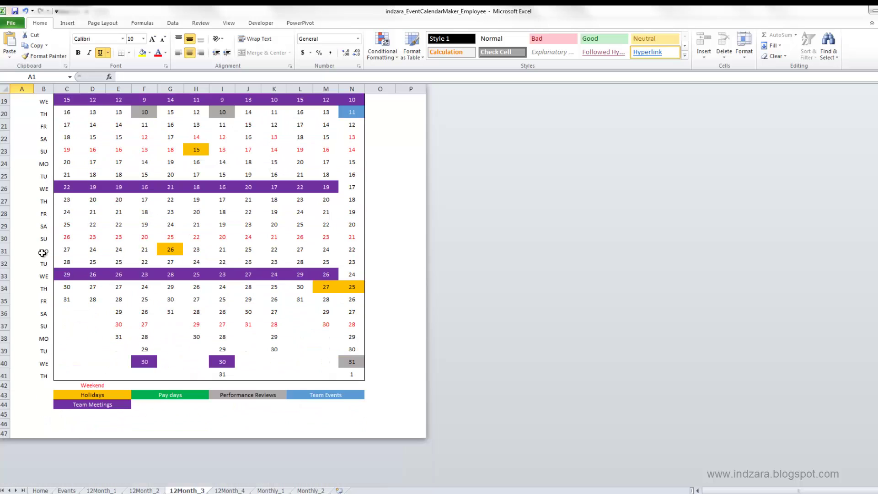
scroll(107, 393, up, 6)
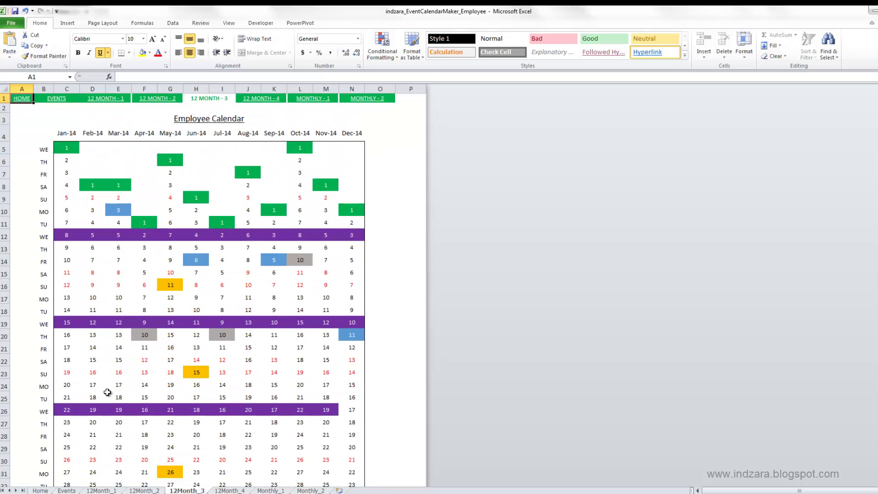
Open the 12 Month - 4 calendar and review its month rows and event type legend
click(258, 99)
scroll(222, 219, down, 1)
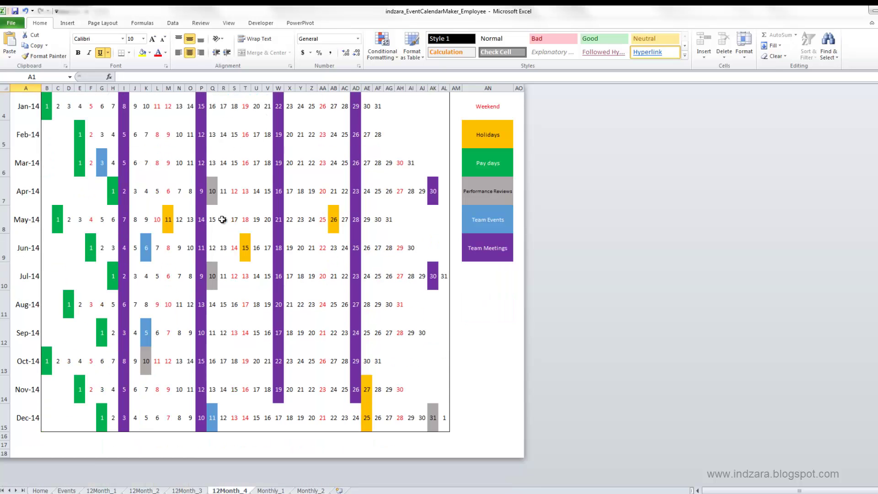
scroll(223, 220, up, 1)
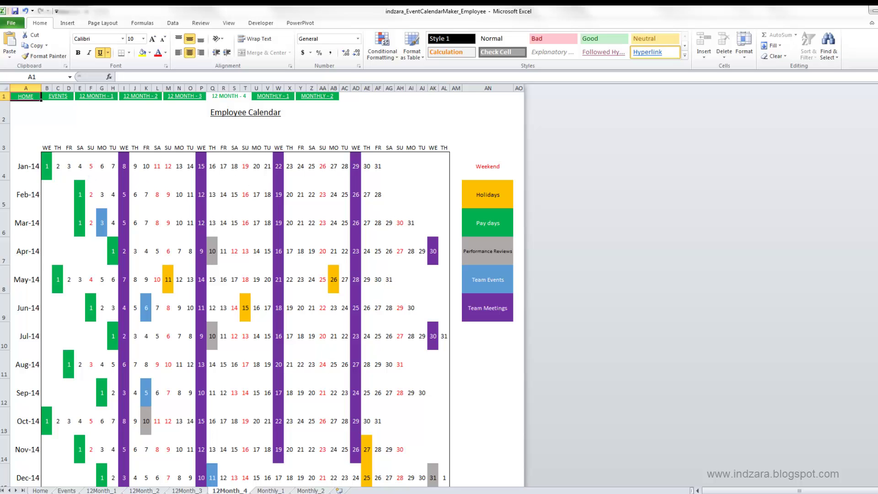
Open the Monthly_1 calendar and review the January and February 2014 pages
click(274, 490)
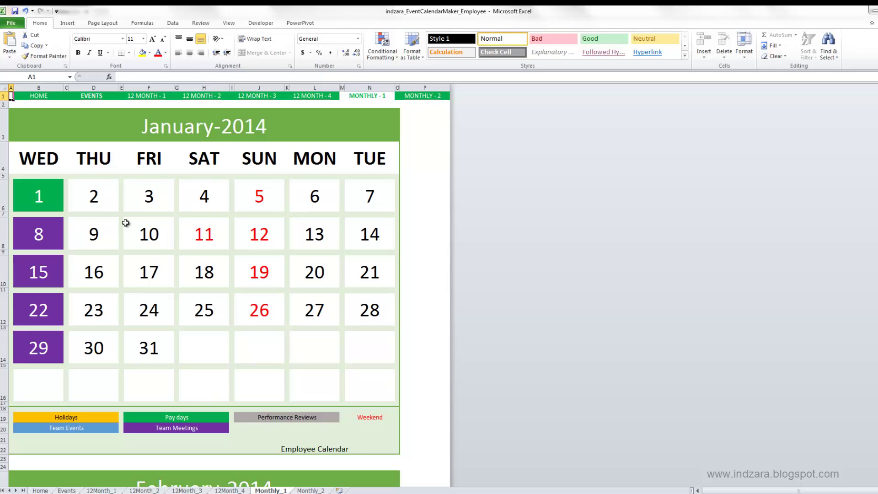
scroll(126, 223, down, 1)
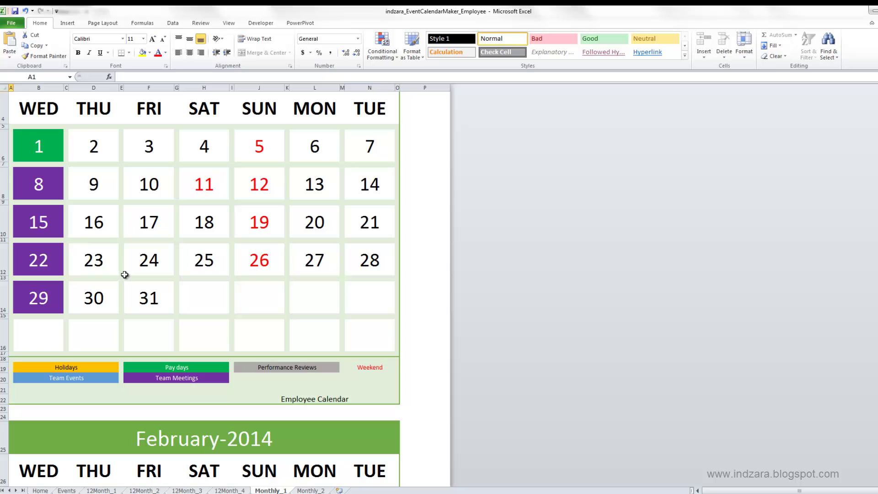
scroll(125, 274, up, 1)
scroll(124, 274, down, 14)
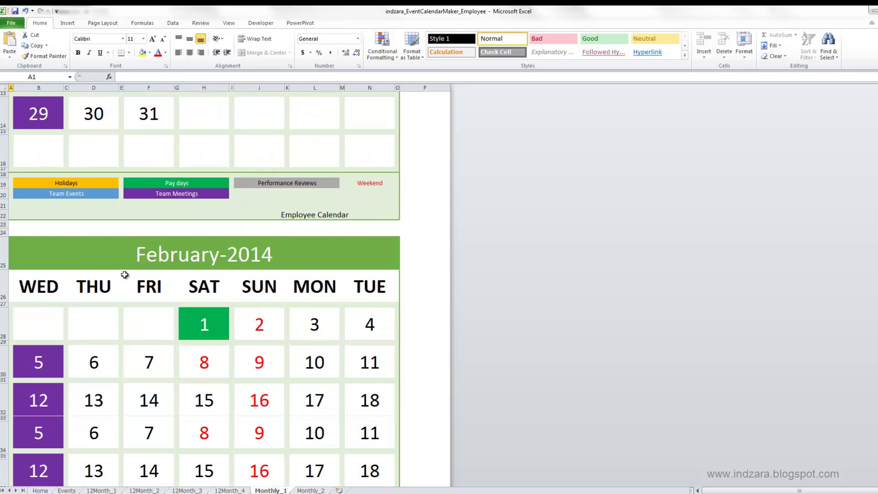
scroll(125, 274, up, 11)
scroll(124, 275, up, 3)
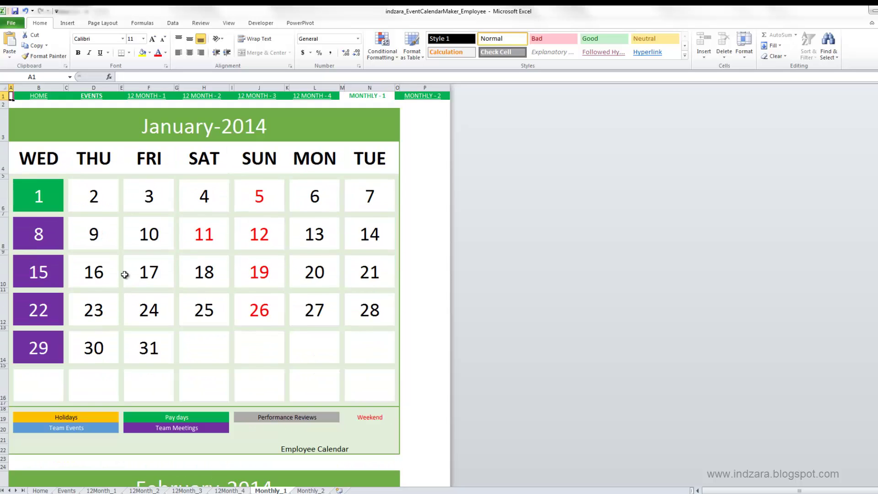
Open the Monthly - 2 calendar and review the event names shown on the January and February 2014 pages
click(414, 96)
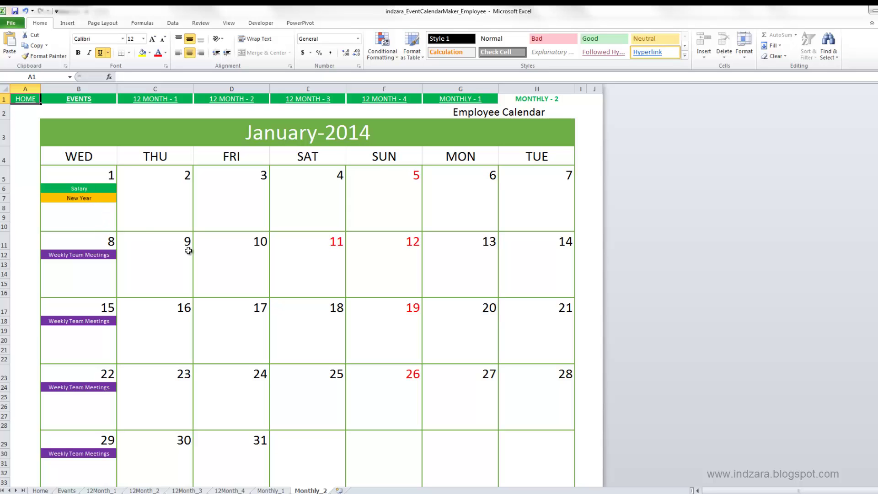
scroll(188, 251, down, 12)
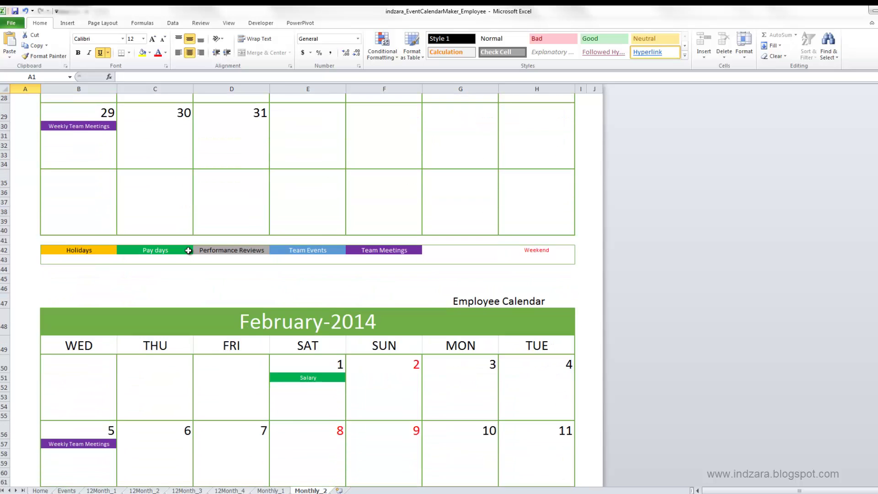
scroll(188, 251, down, 4)
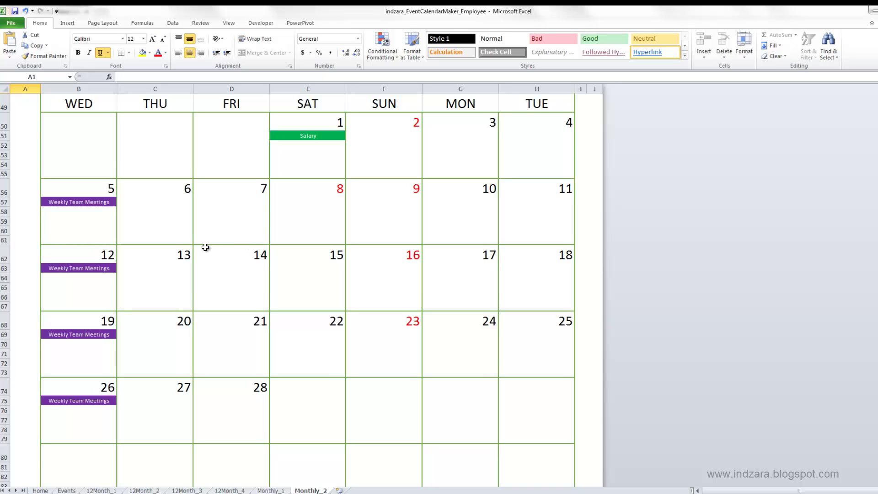
scroll(205, 247, up, 1)
scroll(206, 247, down, 4)
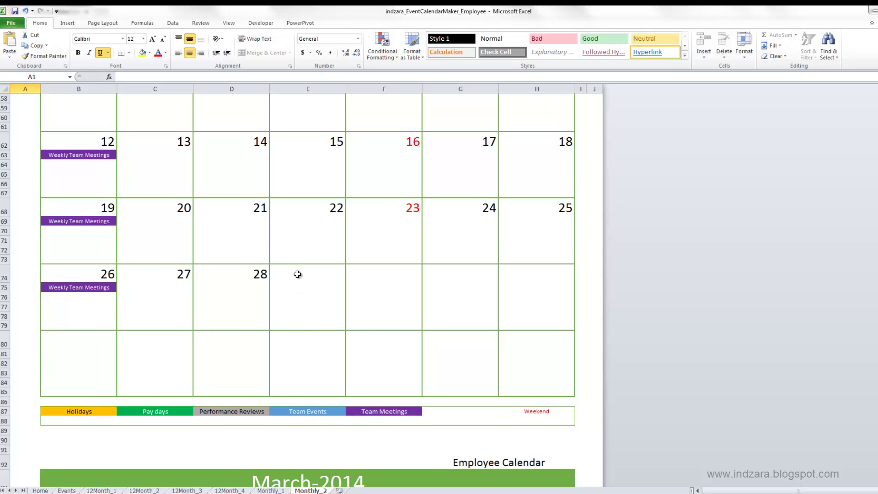
scroll(297, 274, up, 19)
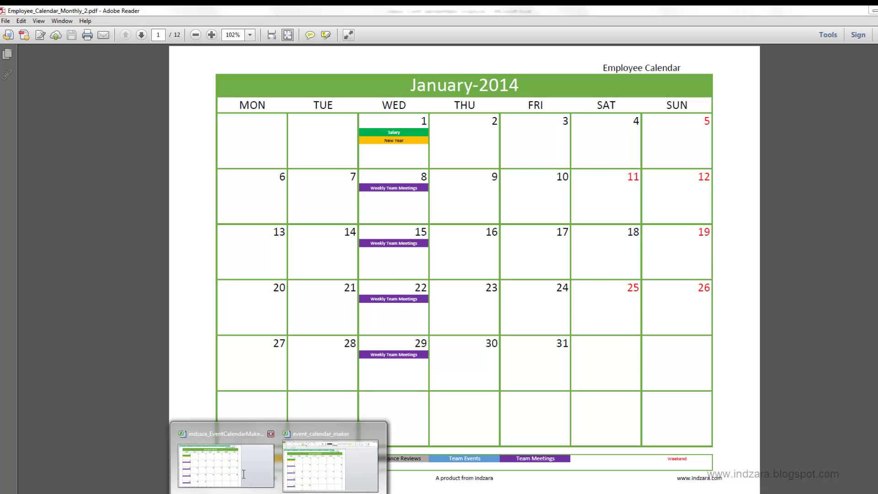
Switch to the indzara_EventCalendarMaker_Employee workbook in Excel, review the Home sheet settings and open the Events sheet
click(266, 434)
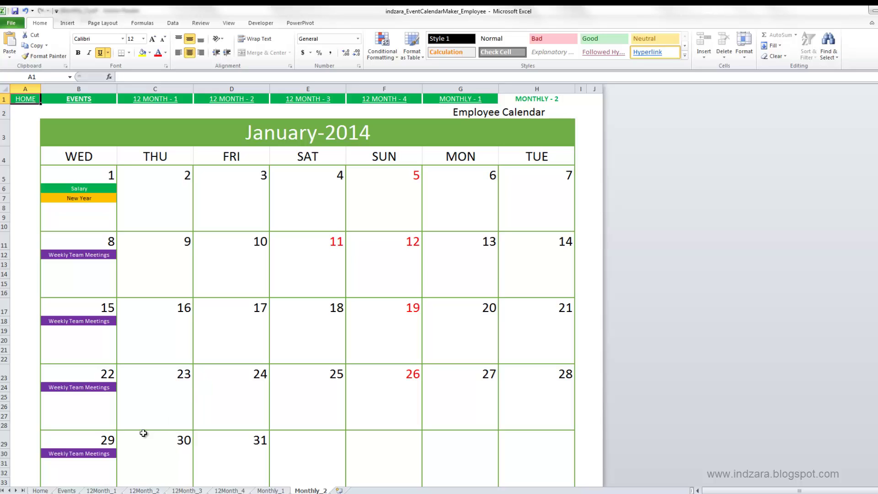
click(51, 490)
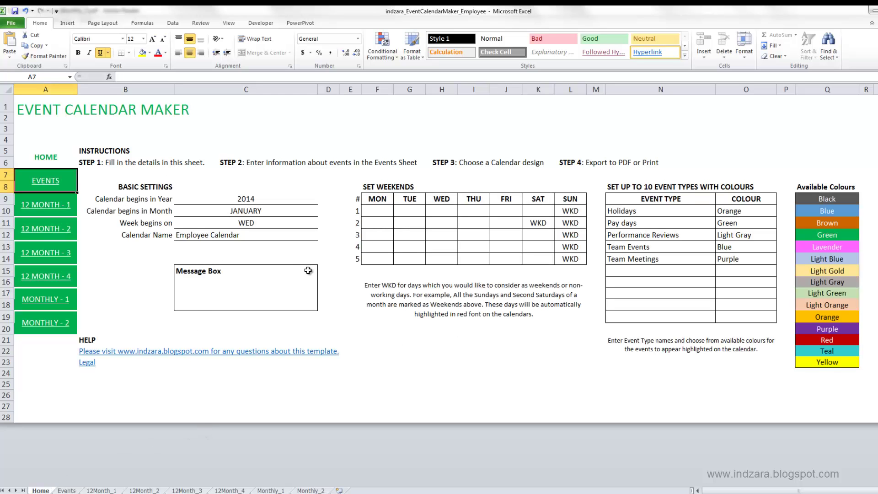
click(69, 491)
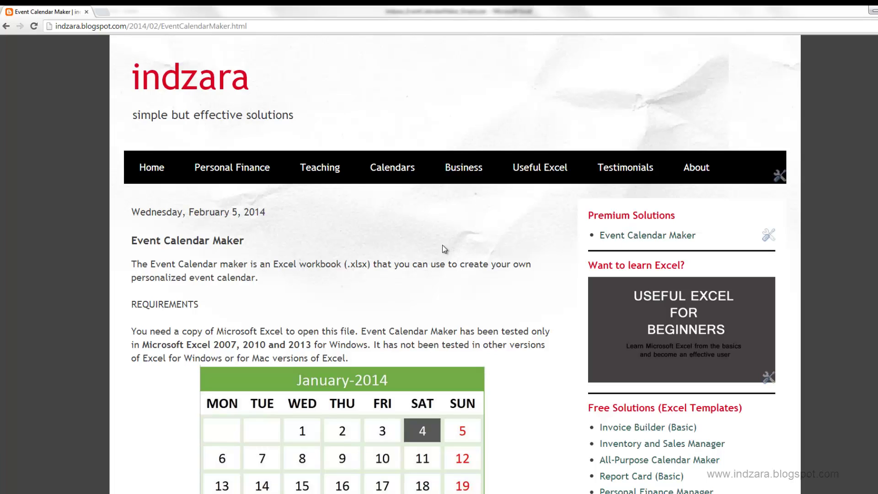
Review the requirements, feature list and purchase section on the Event Calendar Maker page of the indzara blog
scroll(442, 247, down, 8)
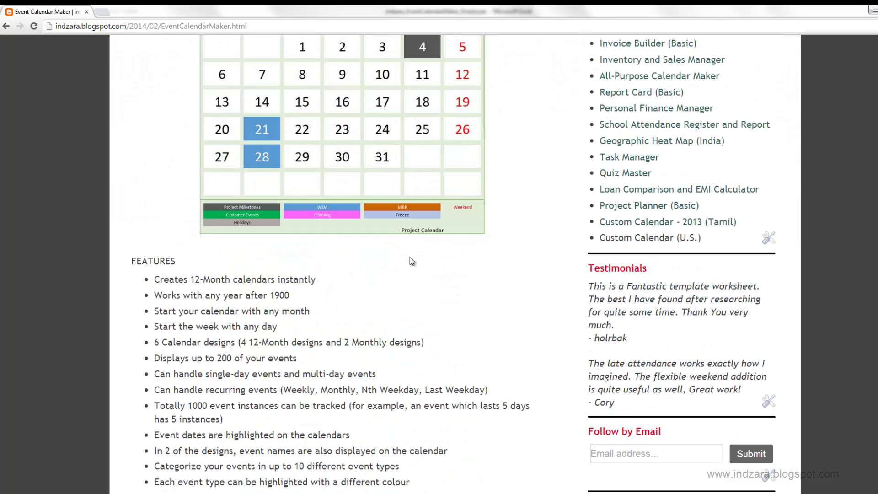
scroll(400, 257, down, 7)
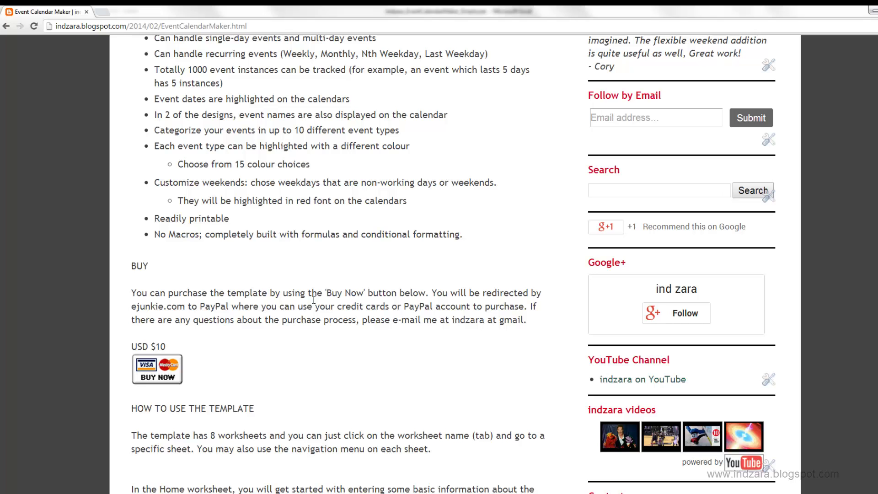
scroll(313, 300, up, 10)
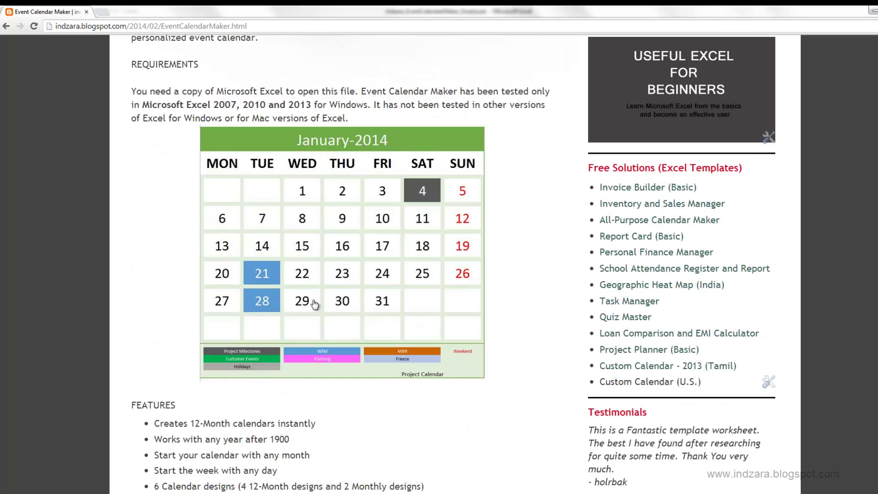
scroll(315, 303, up, 4)
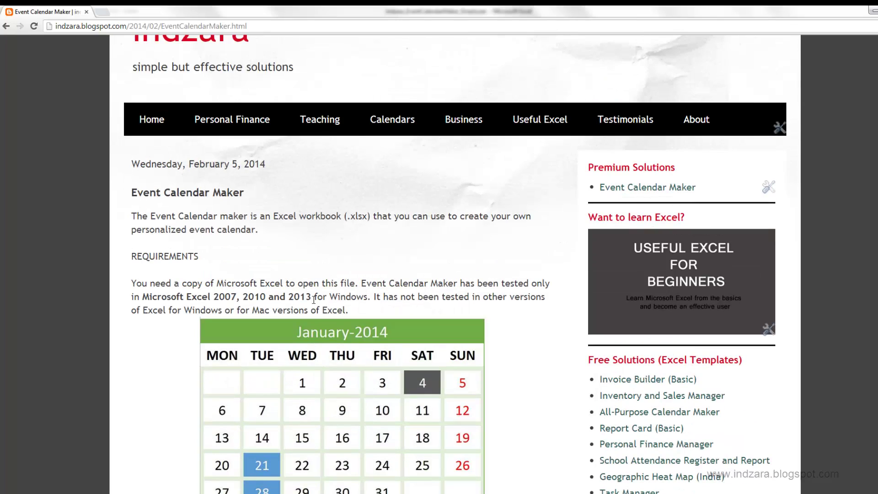
scroll(314, 300, down, 14)
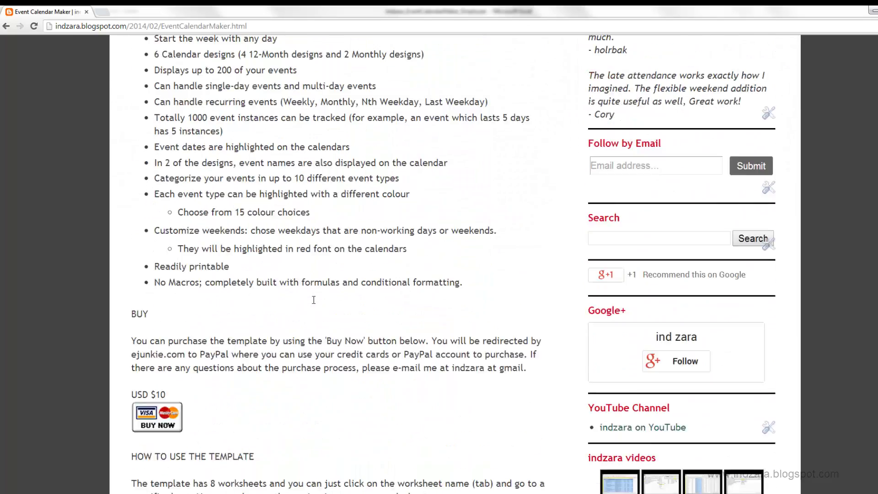